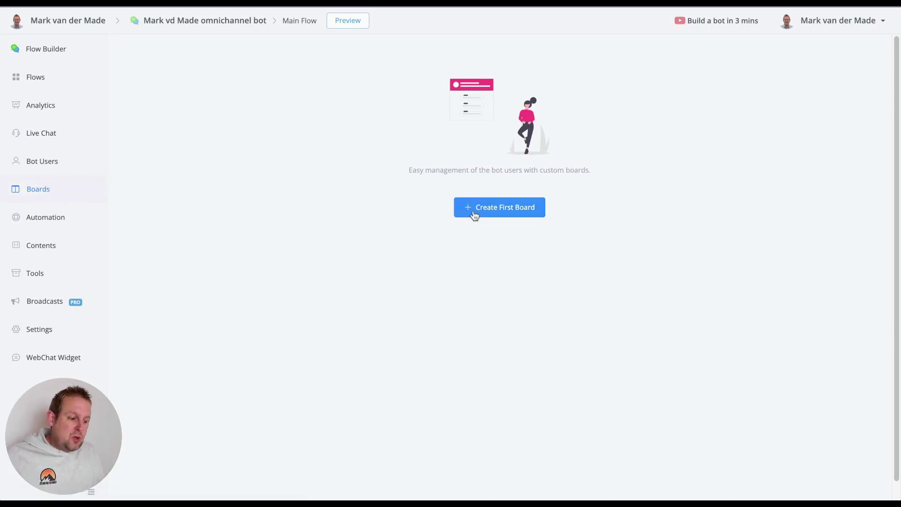
Step: Start a new board and name it 'lead to sales'
left_click(476, 211)
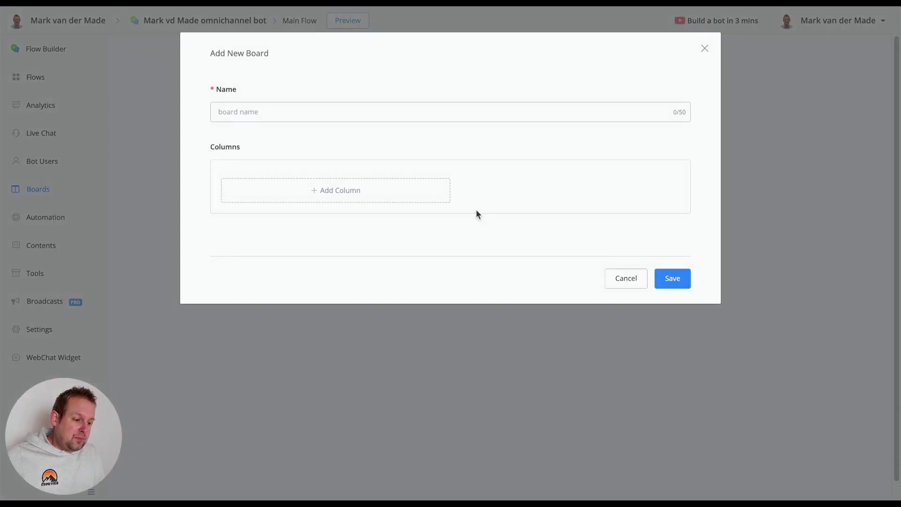
left_click(323, 113)
type("Sale")
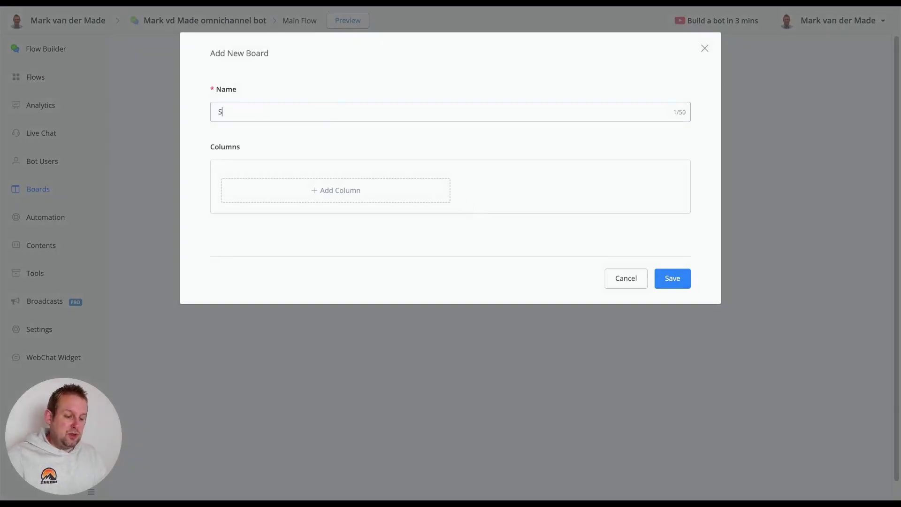
key("BackSpace")
key("BackSpace")
key("BackSpace")
key("BackSpace")
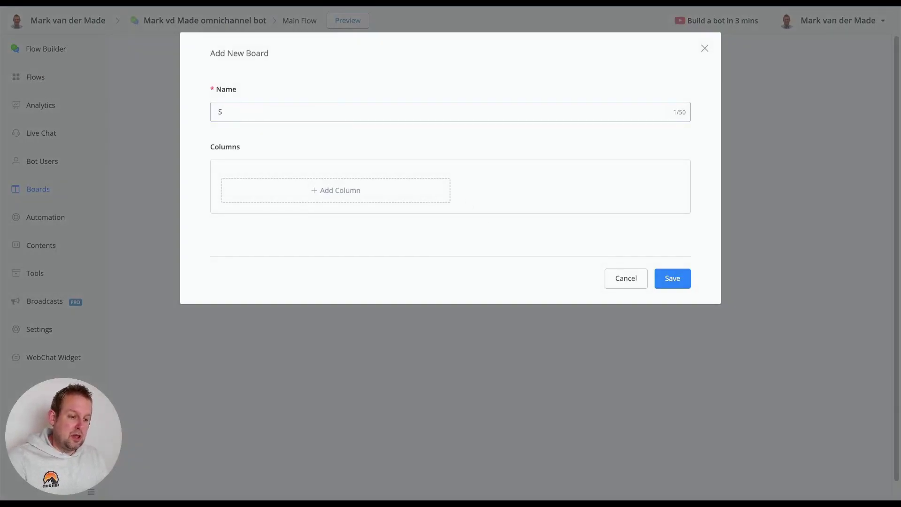
type("lead to sales")
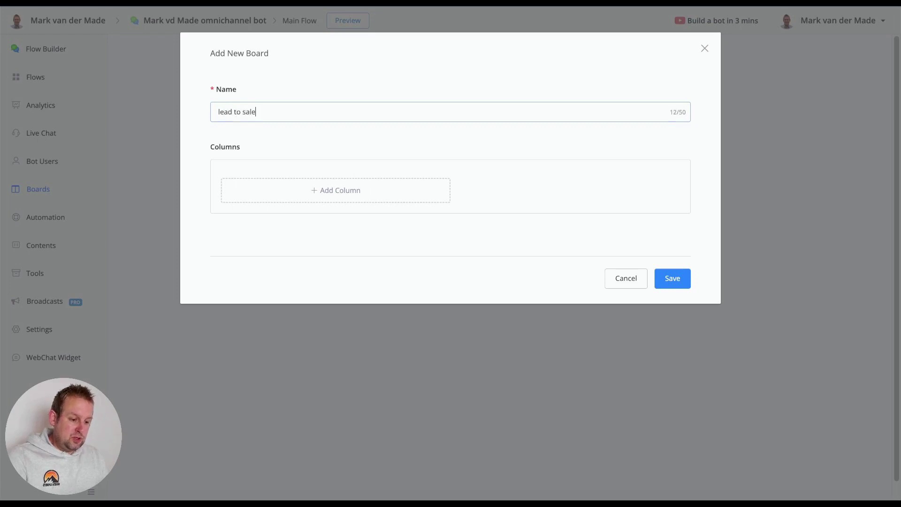
Step: Add columns New lead, Demo or meeting, Proposal and Opportunity win, then save the board
left_click(367, 198)
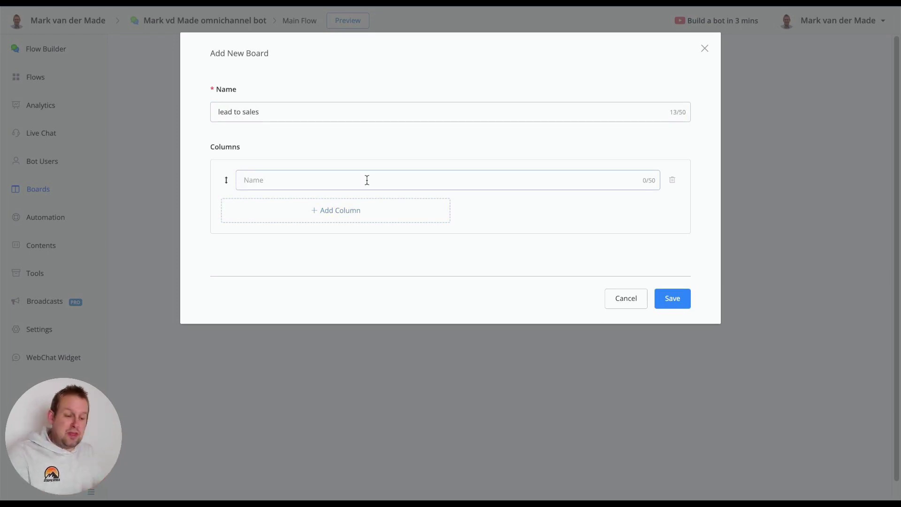
type("New lead")
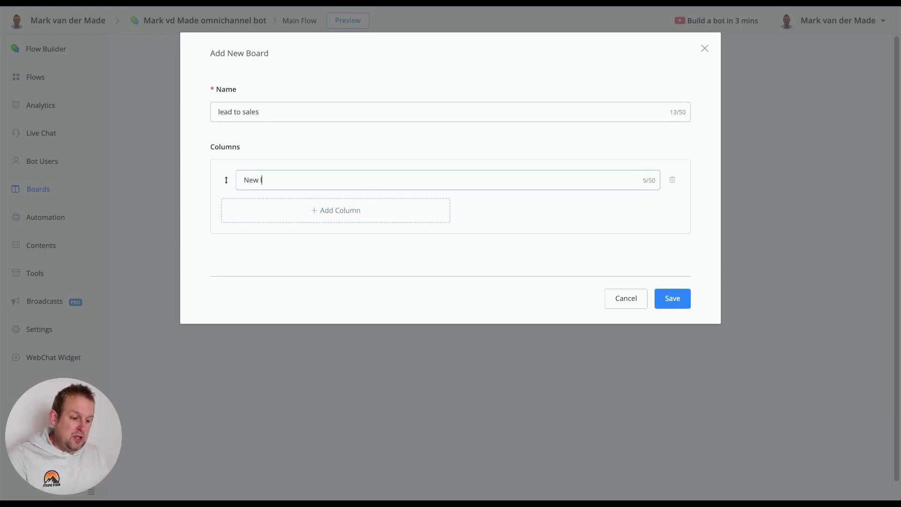
left_click(364, 210)
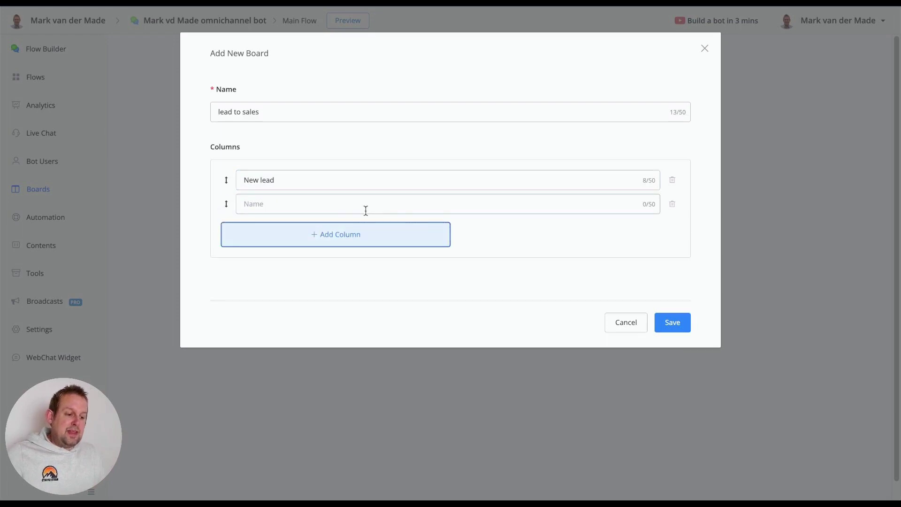
type("Demo ")
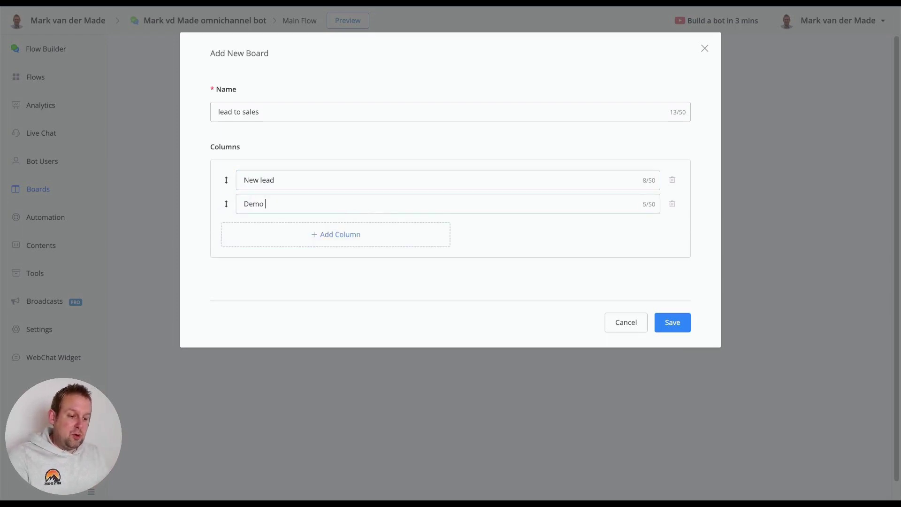
type("or meeting")
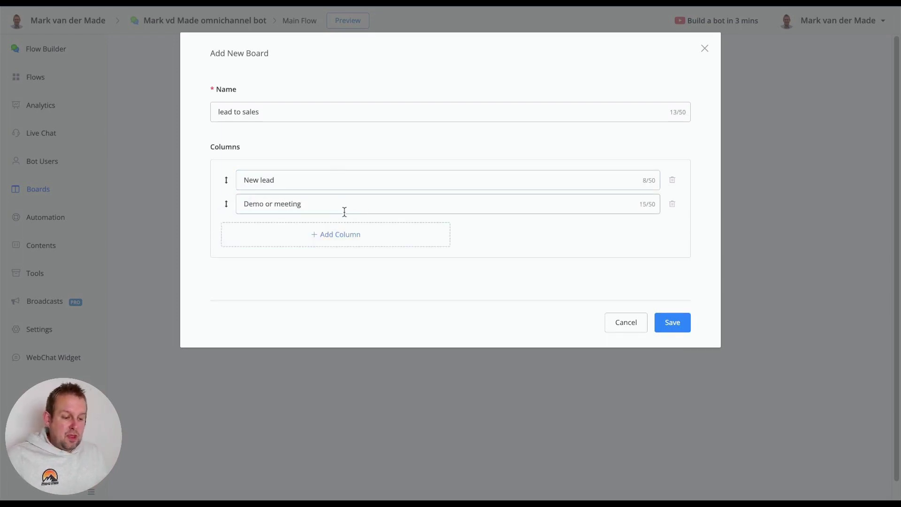
left_click(322, 235)
type("Proposal")
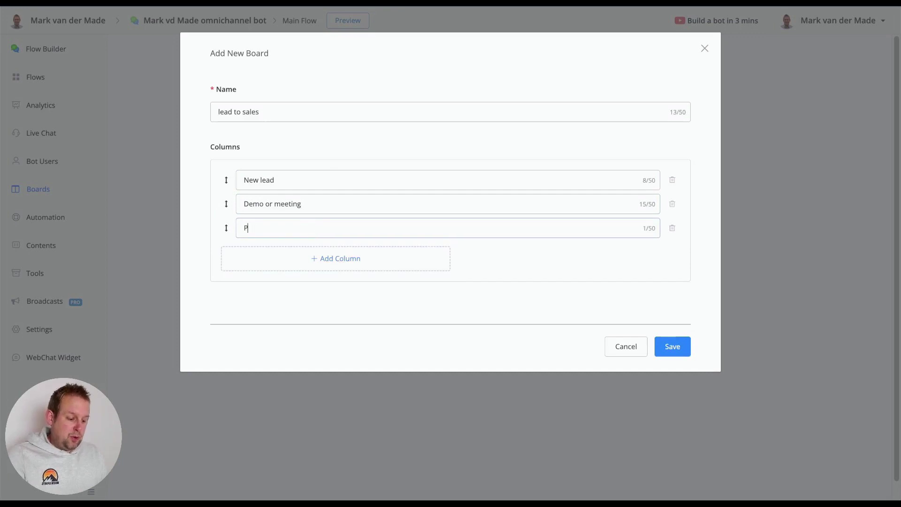
left_click(318, 260)
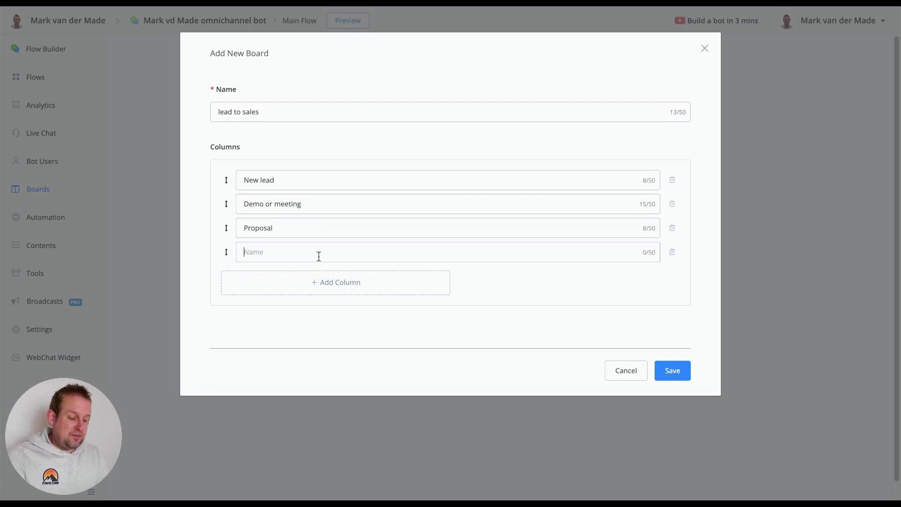
type("Op")
key("BackSpace")
type("pp")
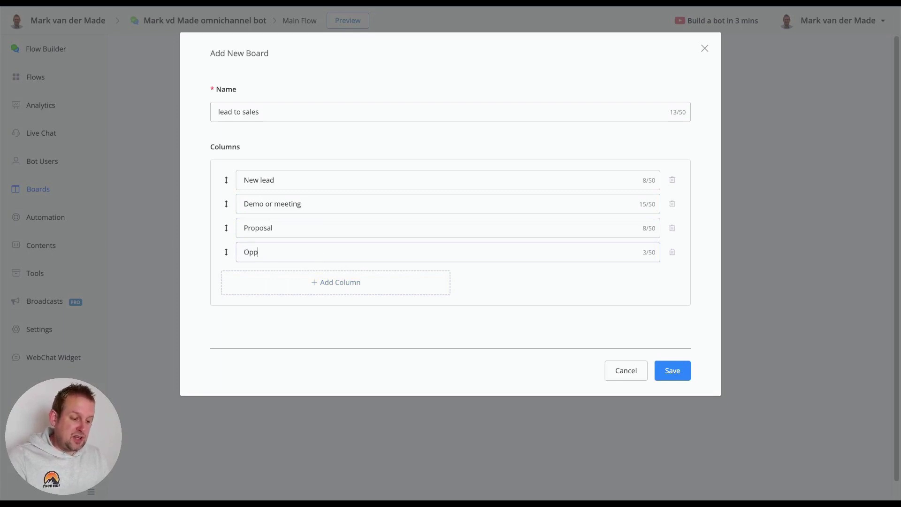
type("ortunity win")
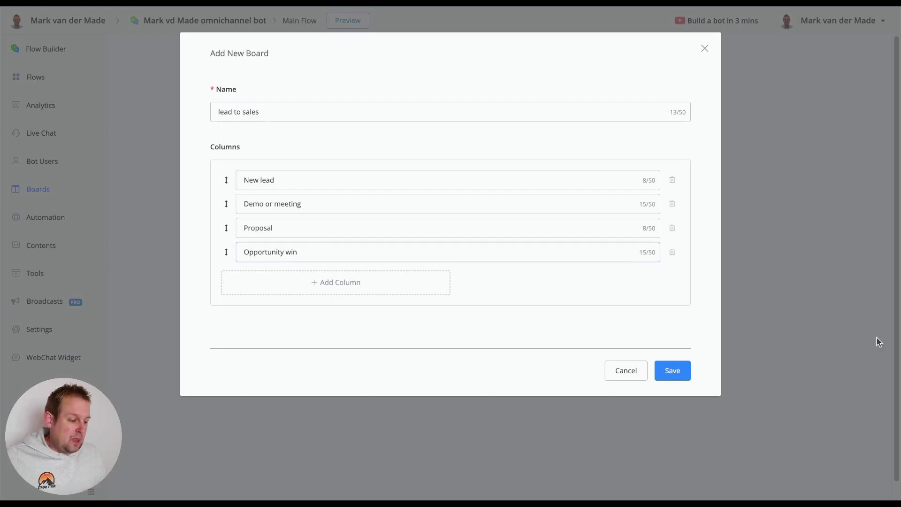
left_click(670, 373)
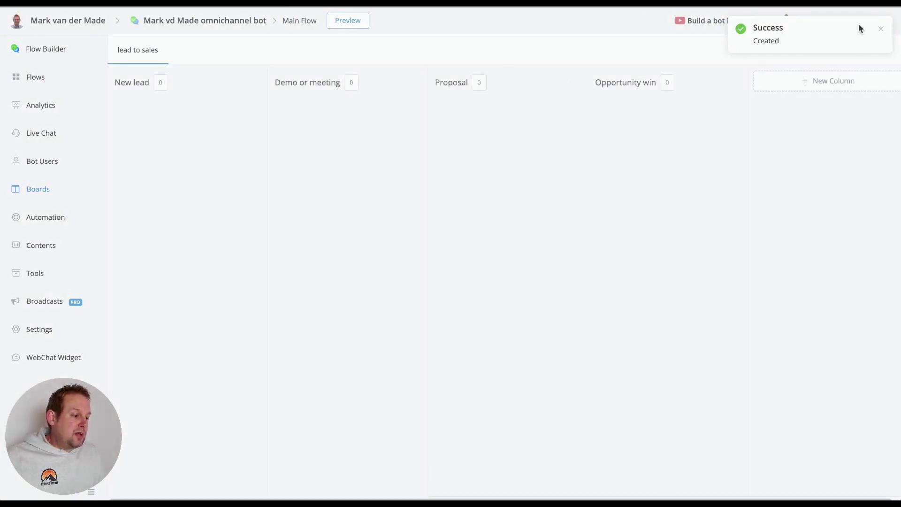
left_click(880, 30)
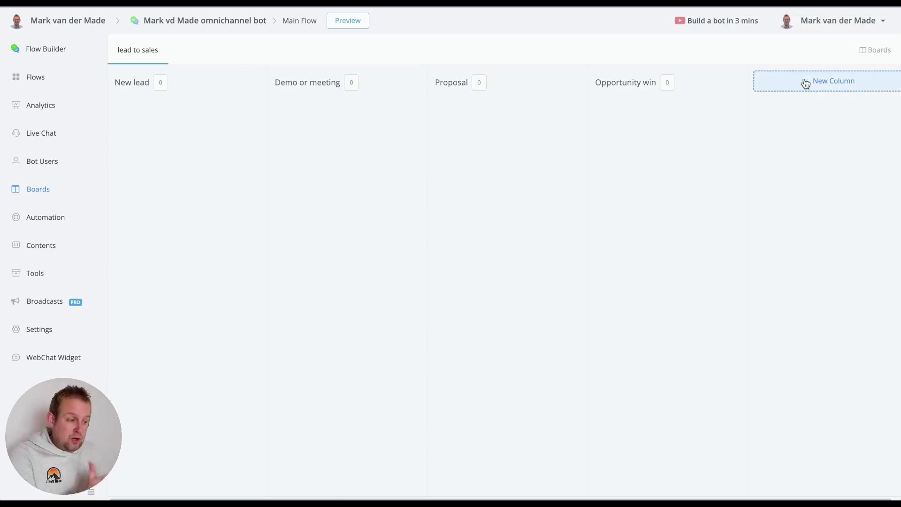
left_click(818, 84)
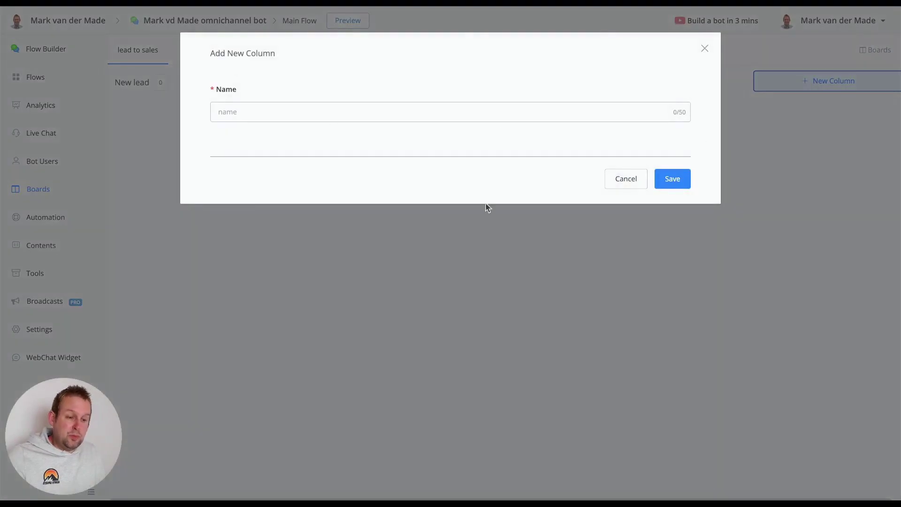
left_click(627, 186)
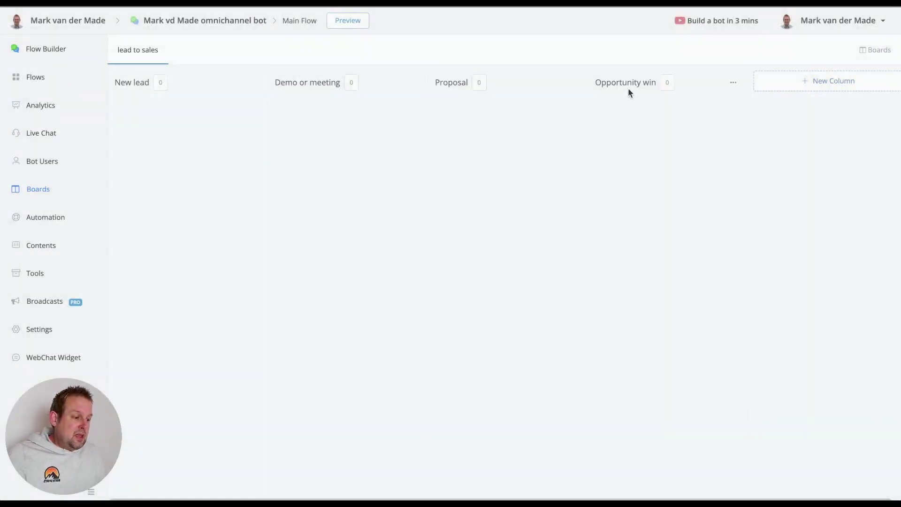
left_click_drag(627, 82, 648, 92)
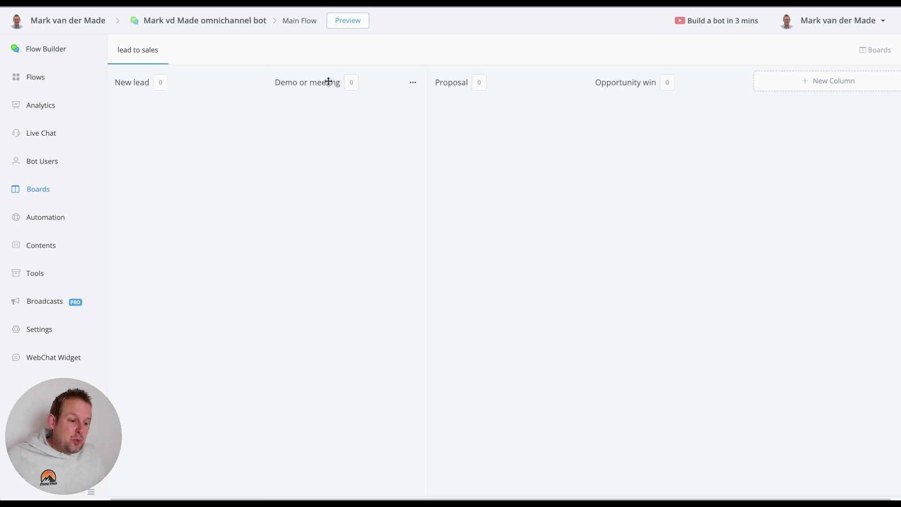
mouse_move(326, 81)
left_mouse_down()
mouse_move(177, 84)
mouse_move(354, 82)
mouse_move(343, 84)
left_mouse_up()
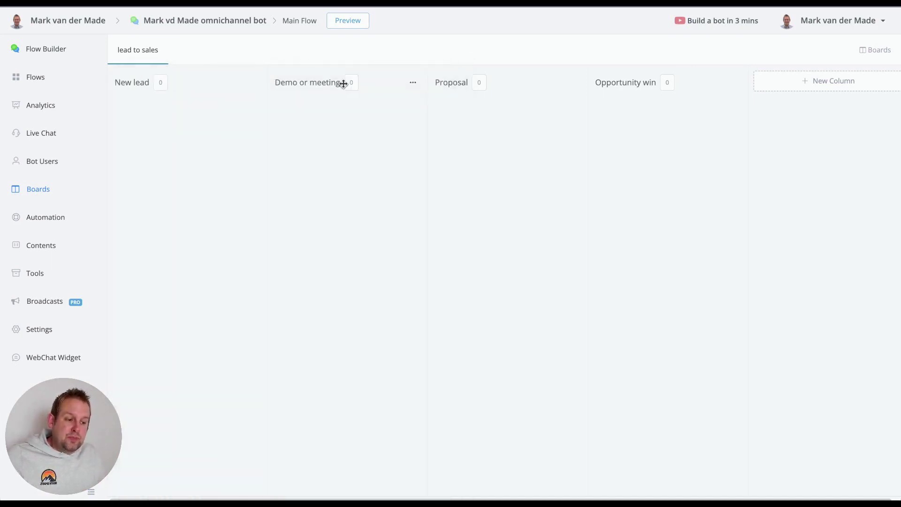
left_click(416, 83)
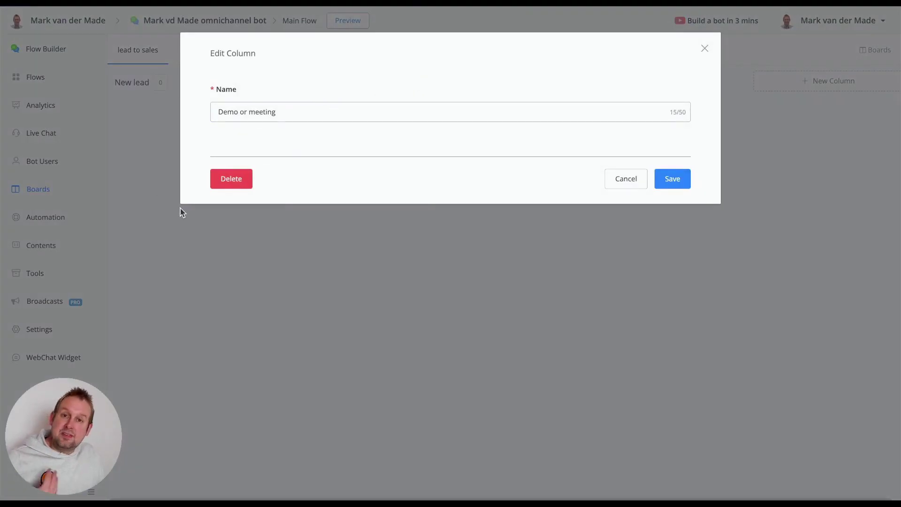
left_click(639, 178)
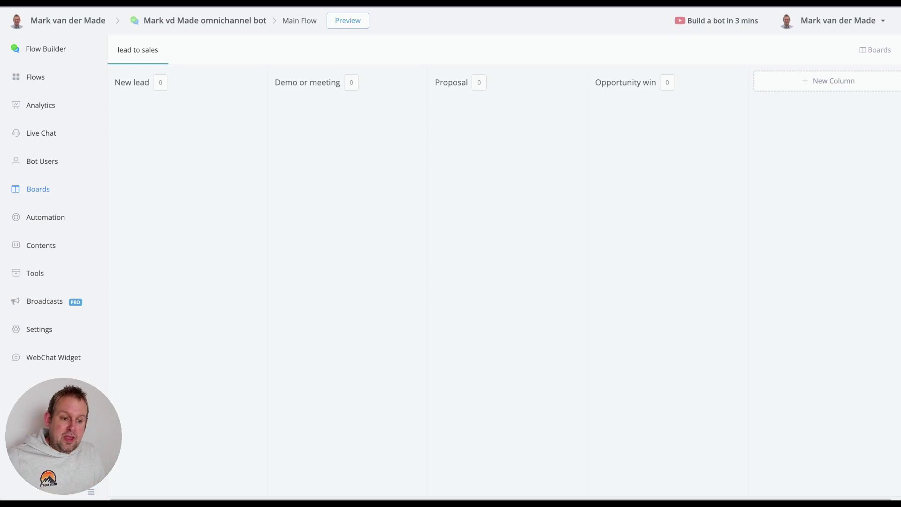
Step: Create a new sub flow named 'board'
left_click(56, 77)
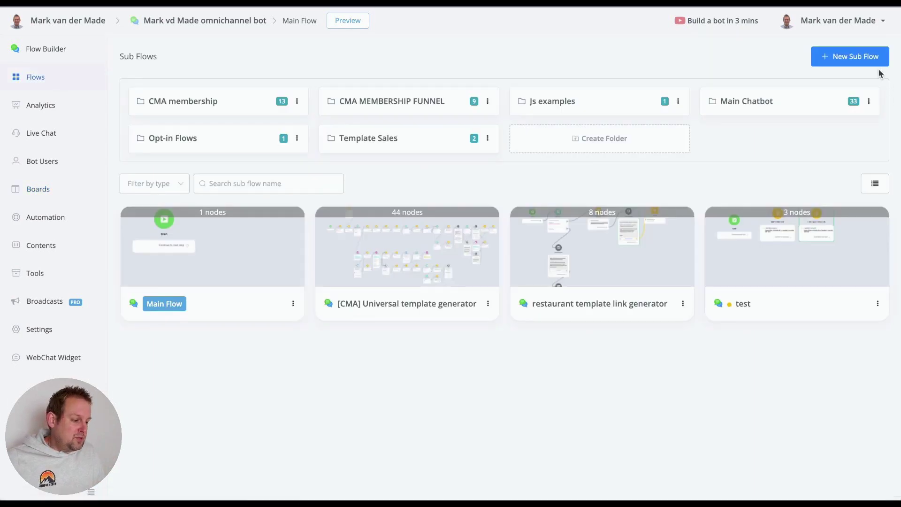
left_click(849, 56)
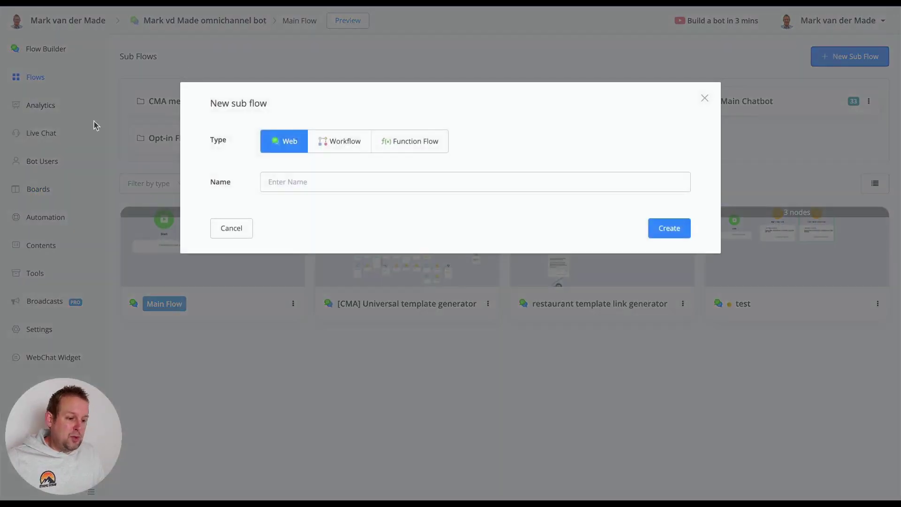
left_click(367, 182)
type("board")
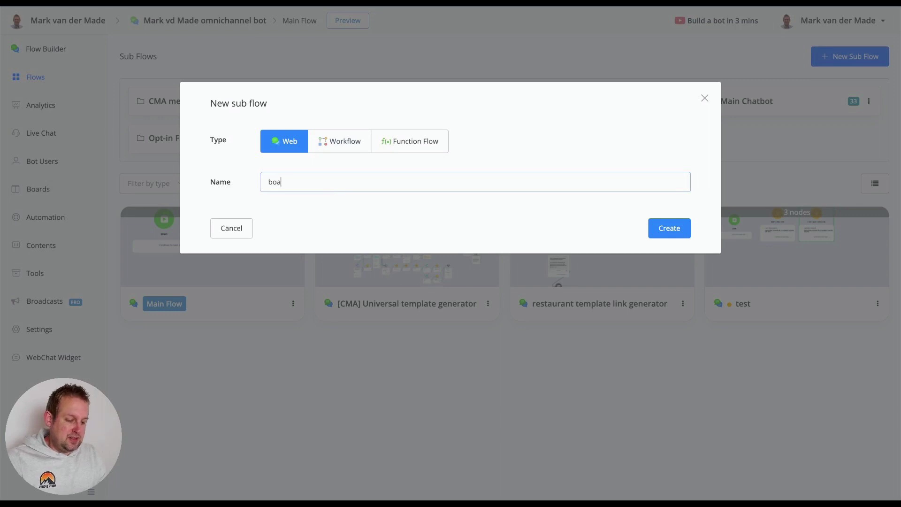
left_click(659, 232)
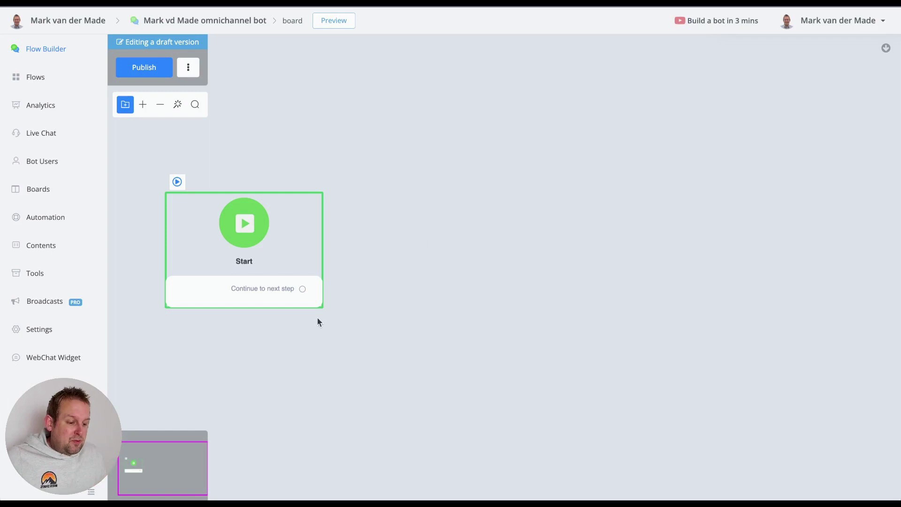
Step: Add an Action step holding a Move To Board action and open its settings
left_click(473, 243)
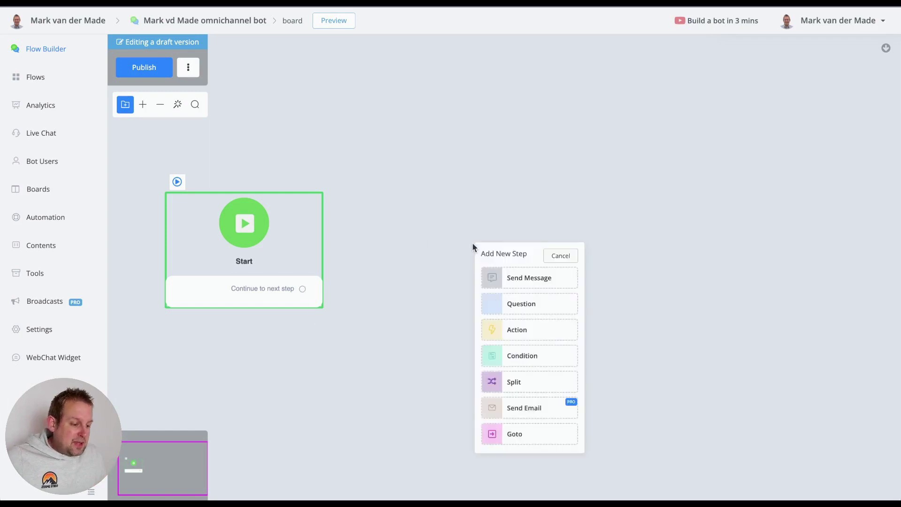
left_click(530, 334)
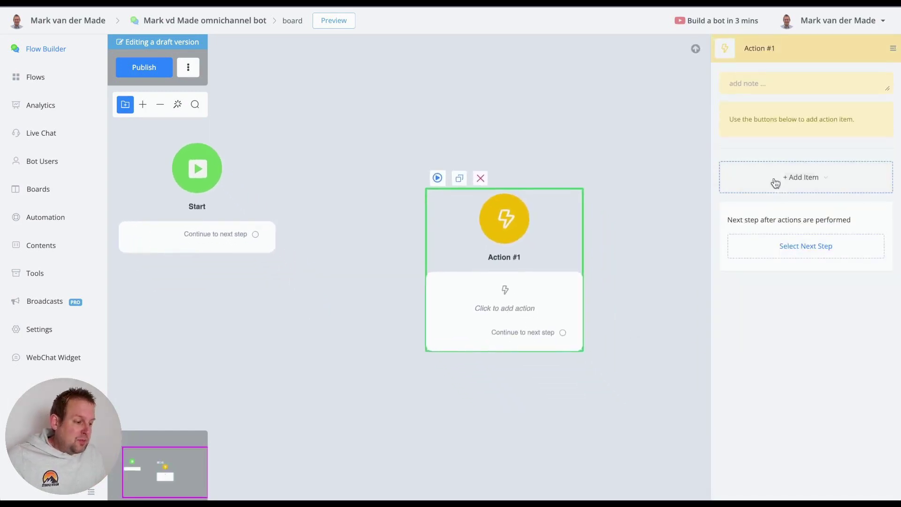
left_click(773, 179)
mouse_move(766, 206)
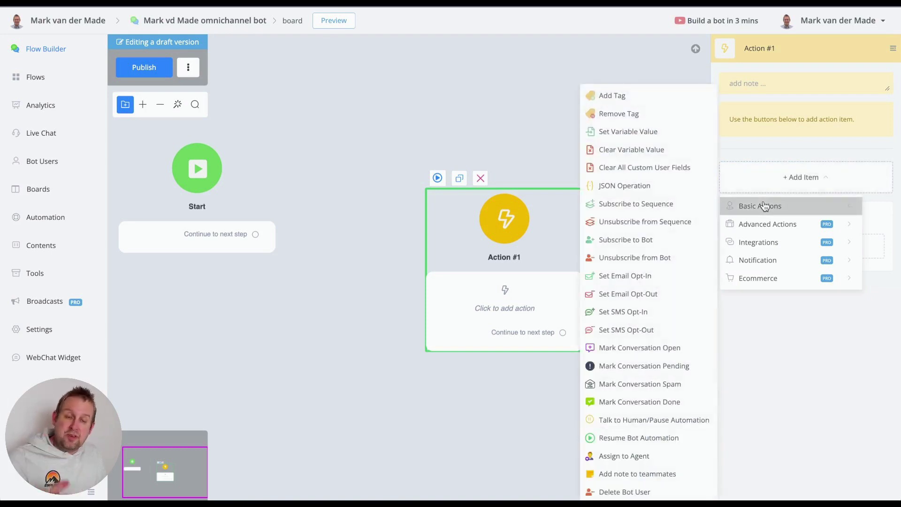
mouse_move(765, 225)
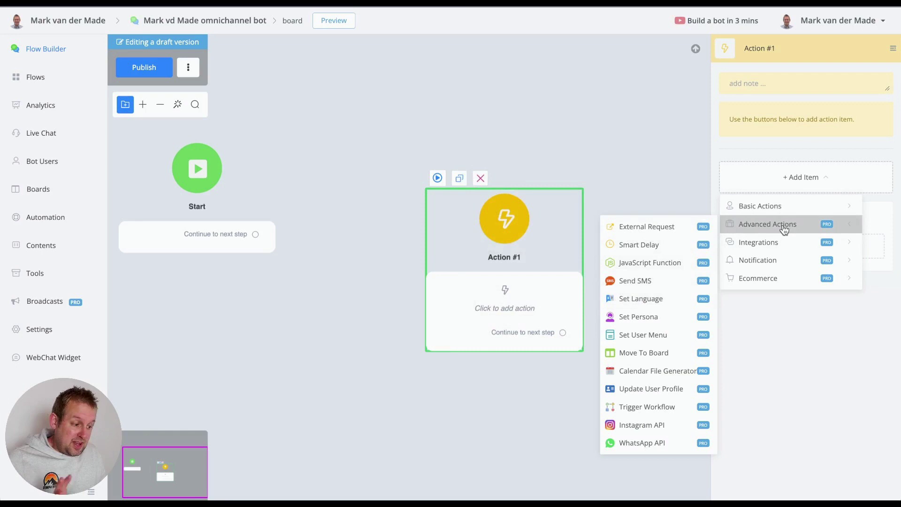
left_click(674, 357)
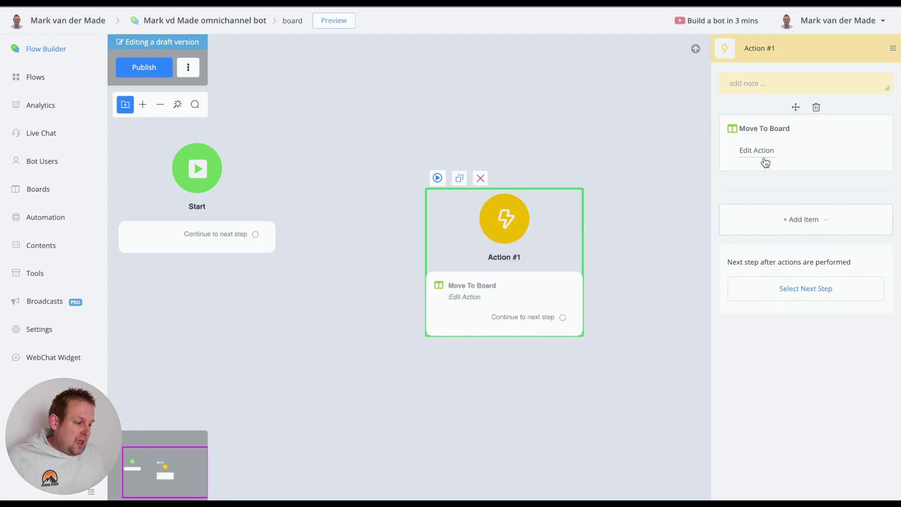
left_click(762, 150)
Step: Target the lead to sales / New lead column and set the note action to update the note
left_click(441, 90)
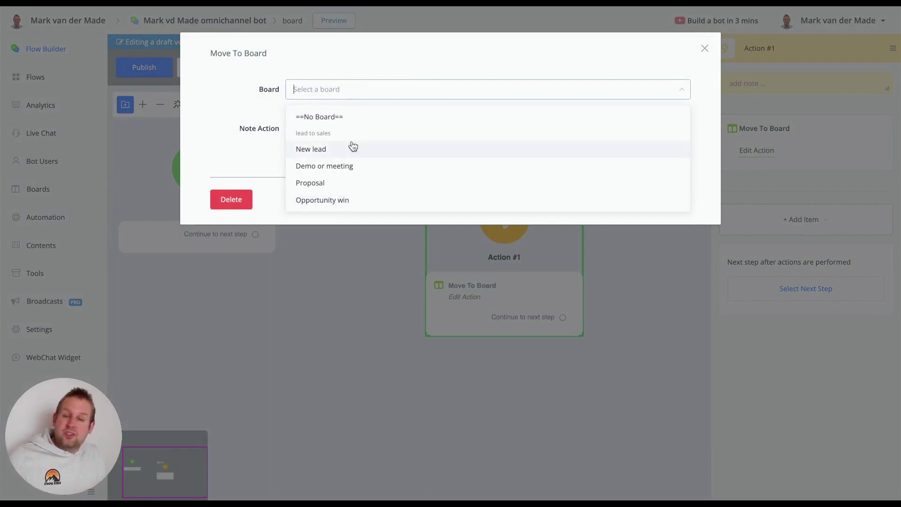
left_click(327, 150)
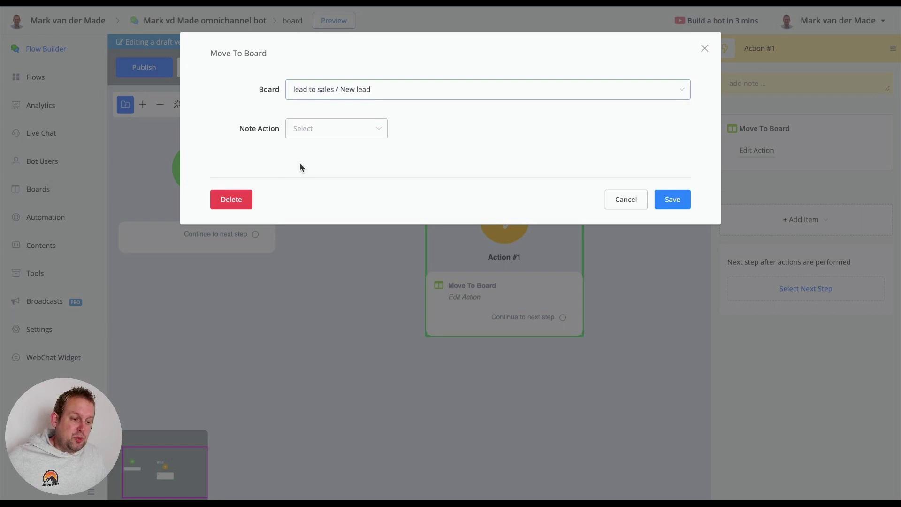
left_click(312, 130)
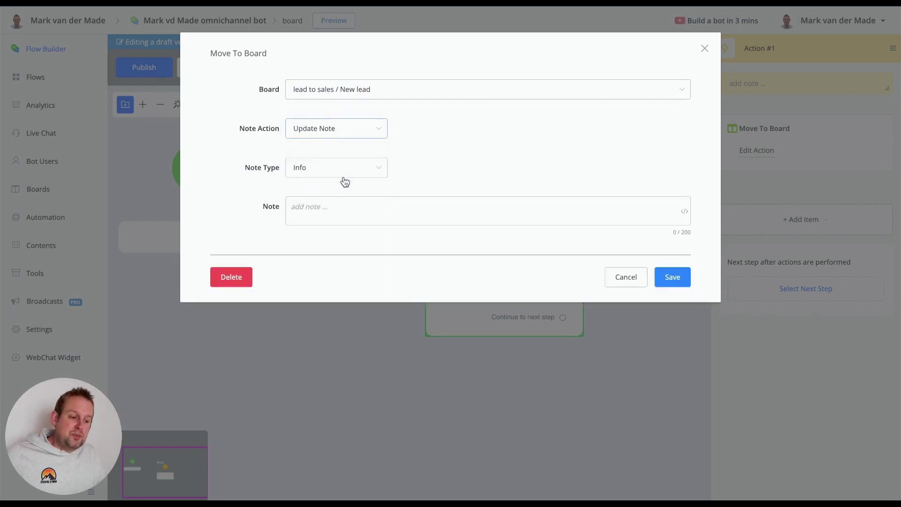
Step: Keep note type Info and write the note '{First Name} became a new lead'
left_click(344, 177)
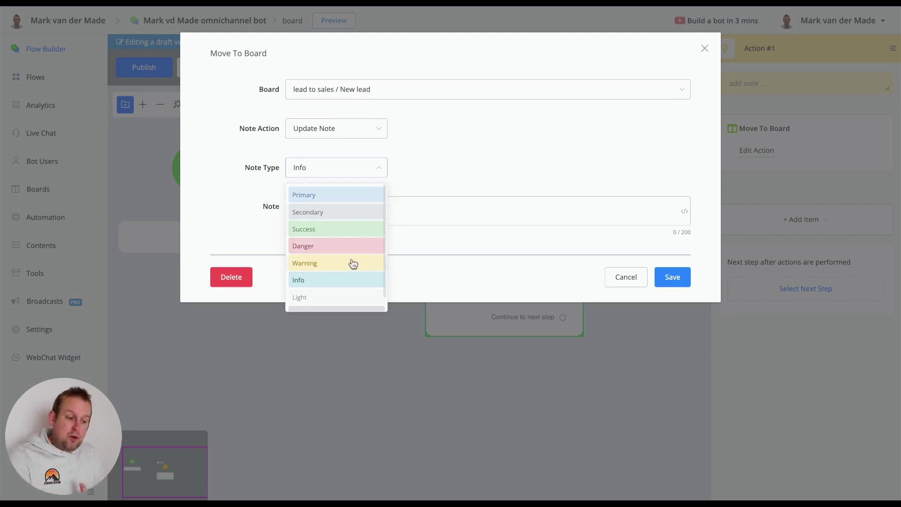
scroll(352, 261, "down", 1)
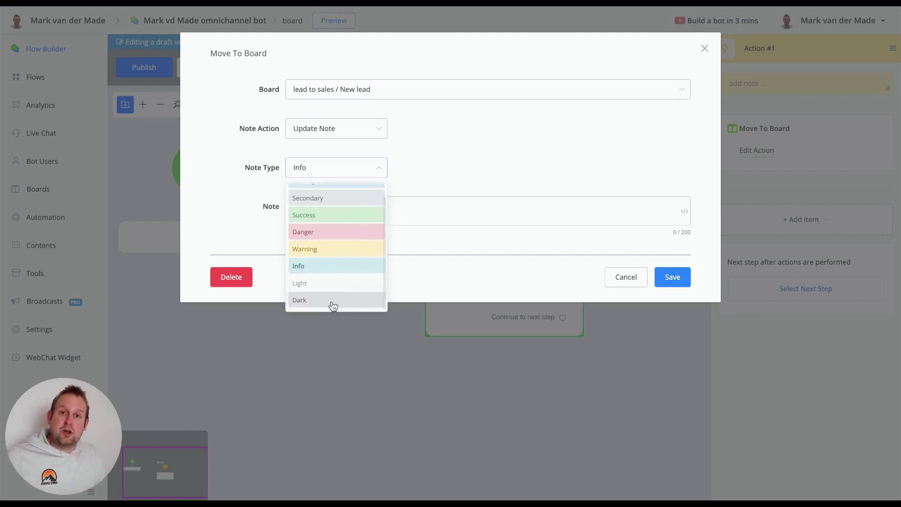
scroll(330, 239, "up", 1)
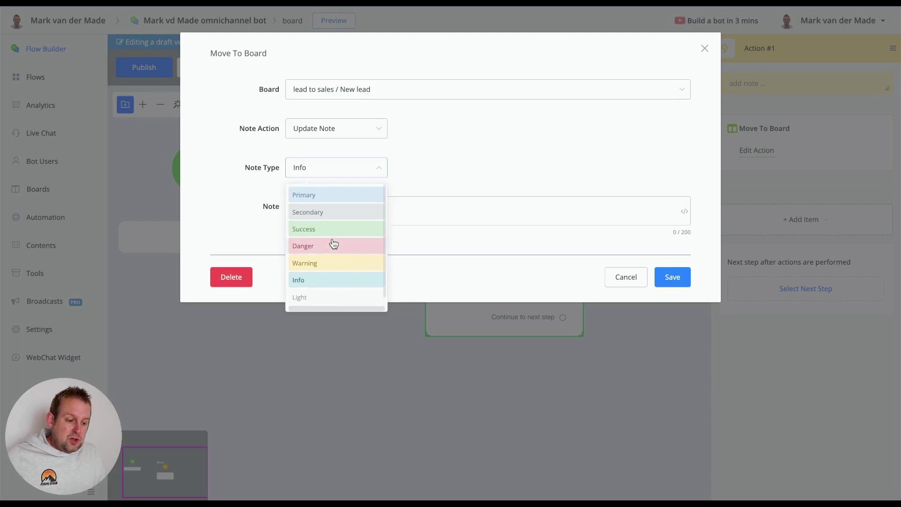
left_click(346, 284)
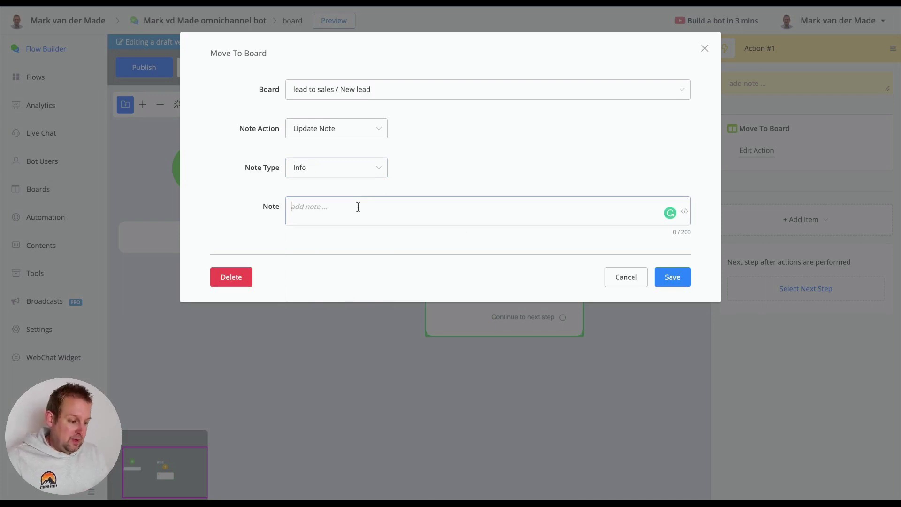
type("{{user")
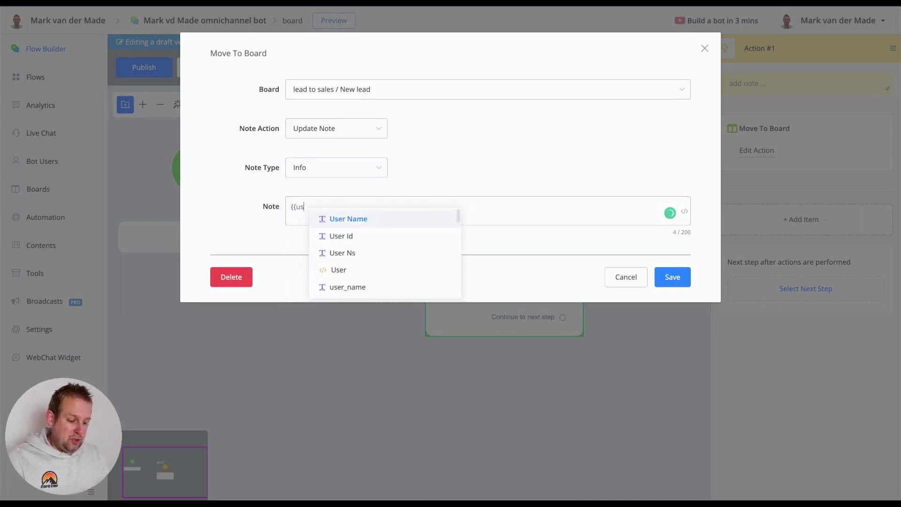
key("BackSpace")
key("BackSpace")
key("BackSpace")
key("BackSpace")
key("BackSpace")
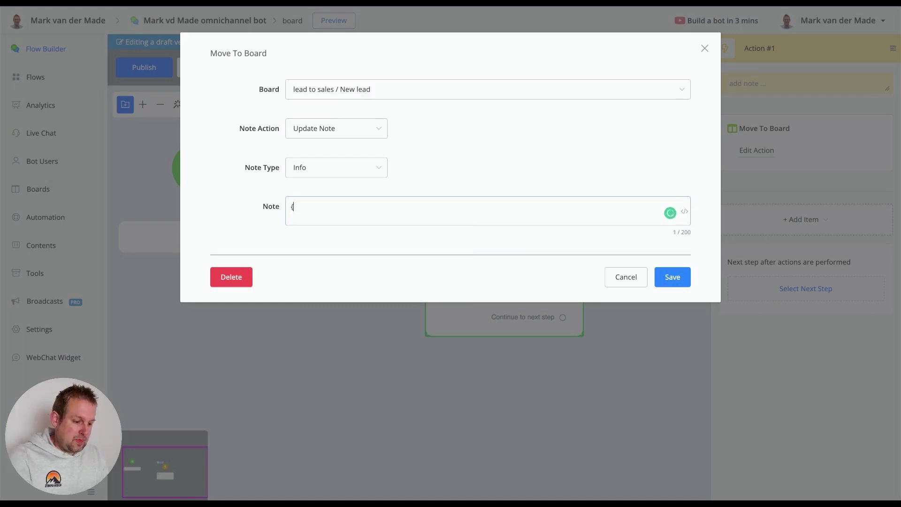
type("{")
type("first")
key("Return")
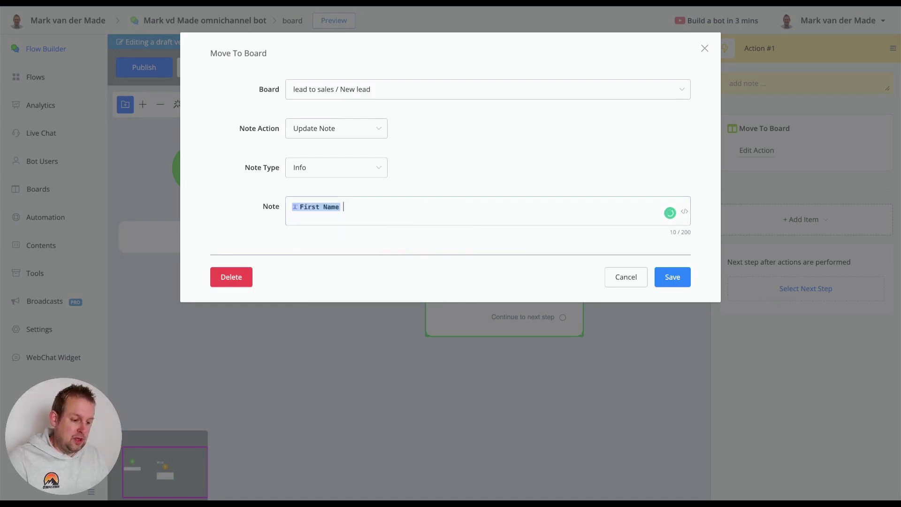
type("became ")
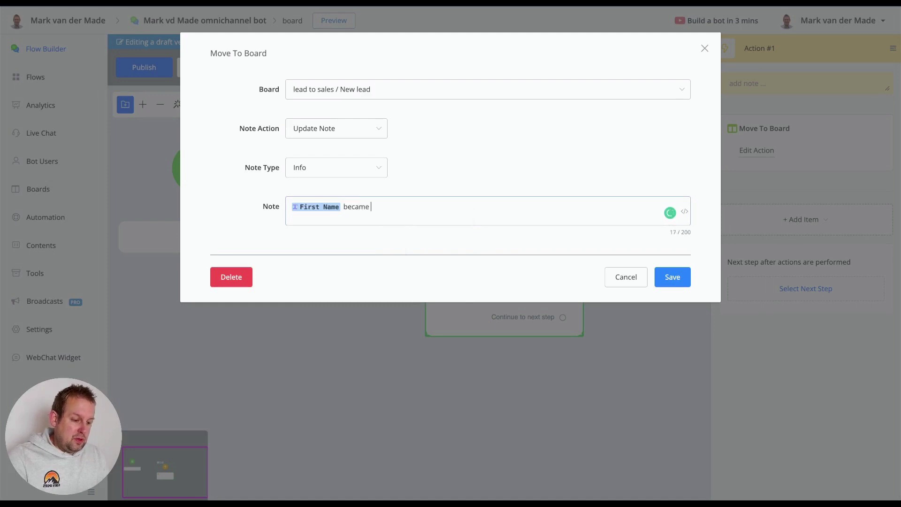
type("a new lead")
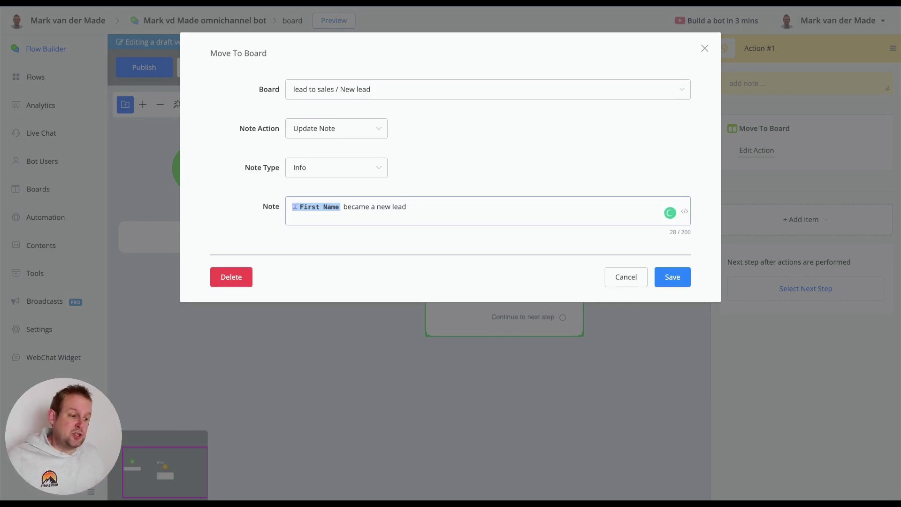
left_click(689, 278)
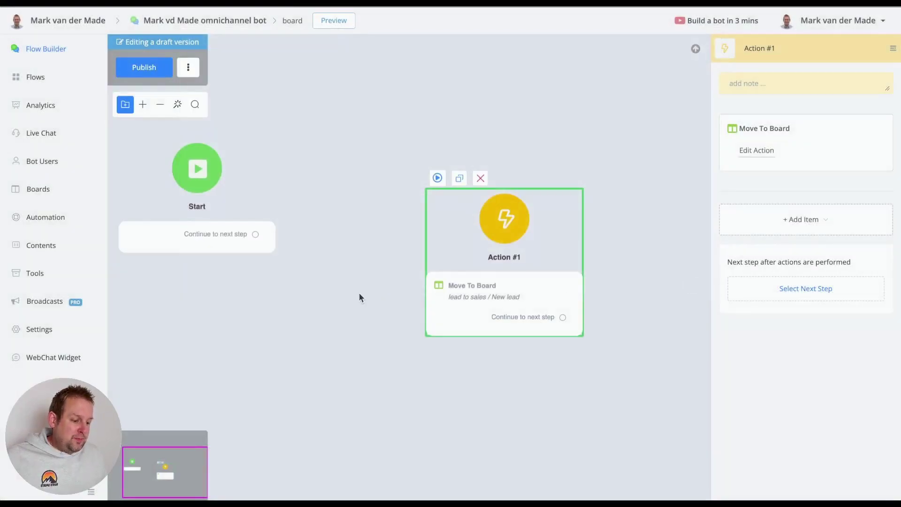
left_click(434, 180)
left_click(451, 118)
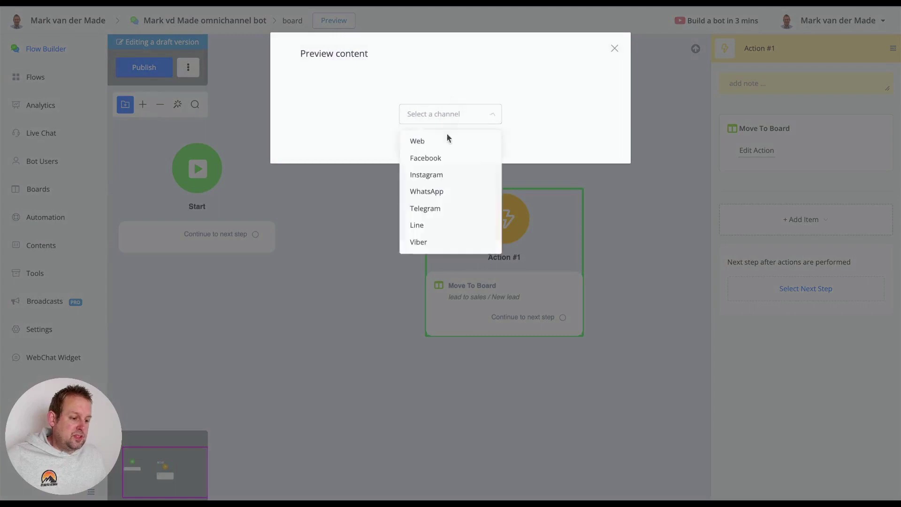
left_click(447, 140)
left_click(447, 142)
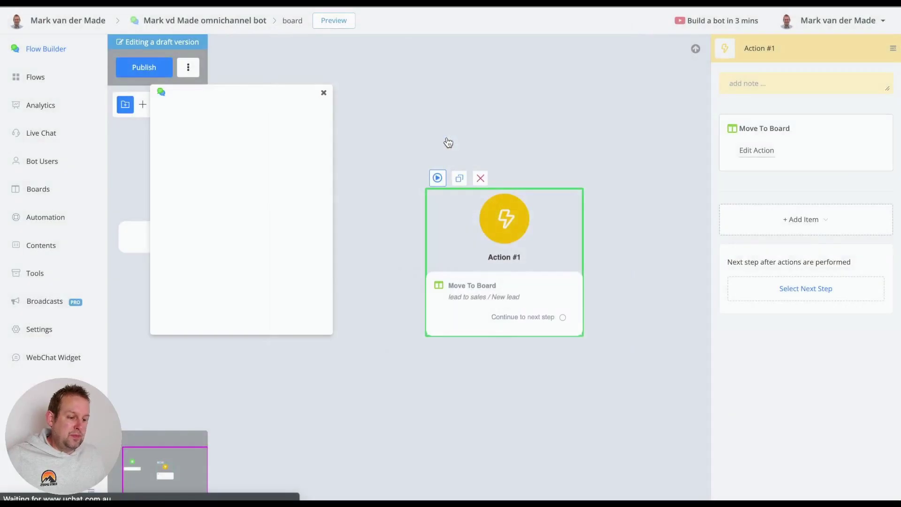
left_click_drag(263, 89, 464, 80)
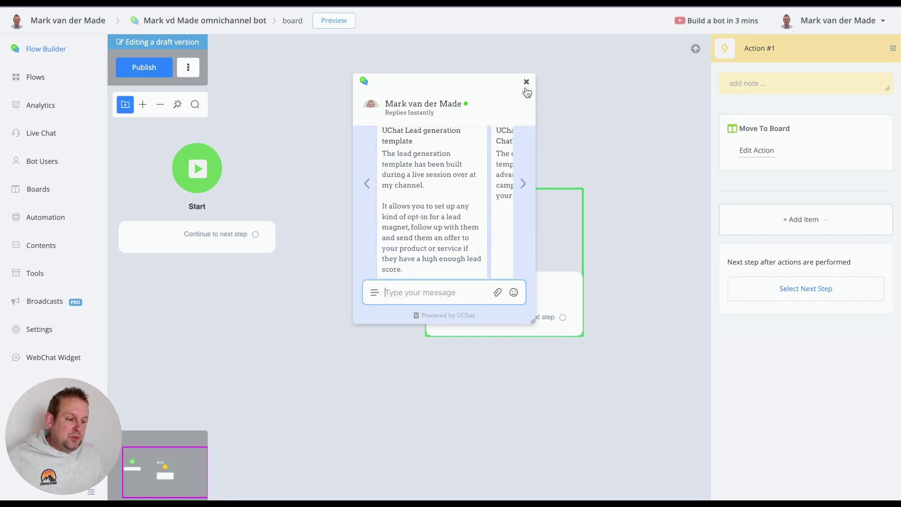
scroll(492, 152, "down", 1)
scroll(486, 161, "up", 1)
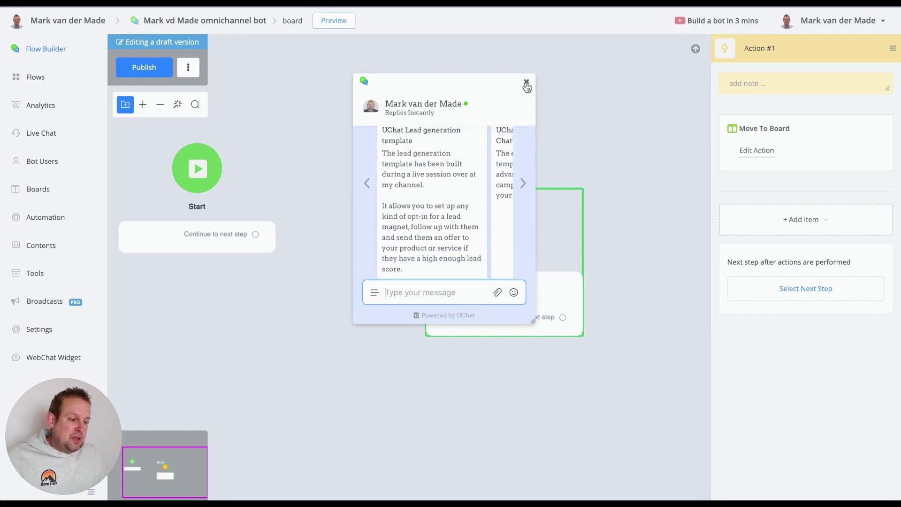
left_click(526, 81)
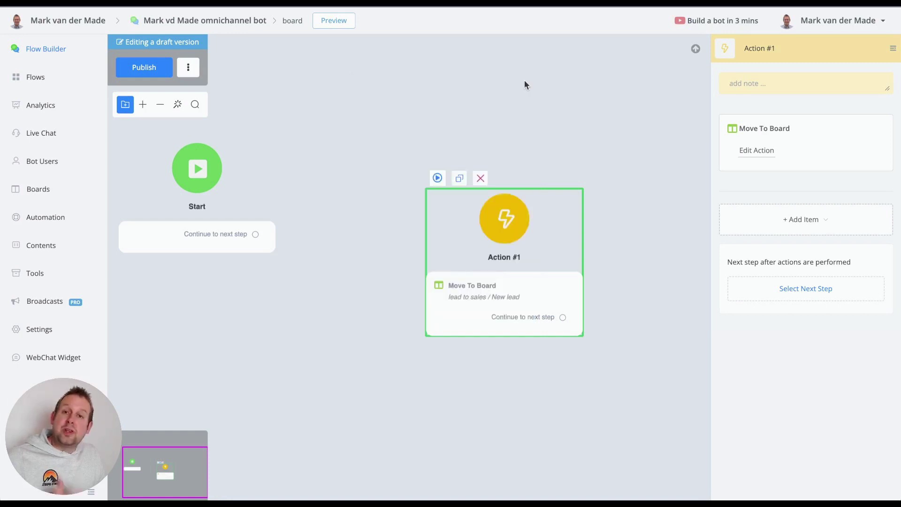
Step: Reload the lead to sales board, open the Guest lead's conversation, then return to the board
left_click(44, 192)
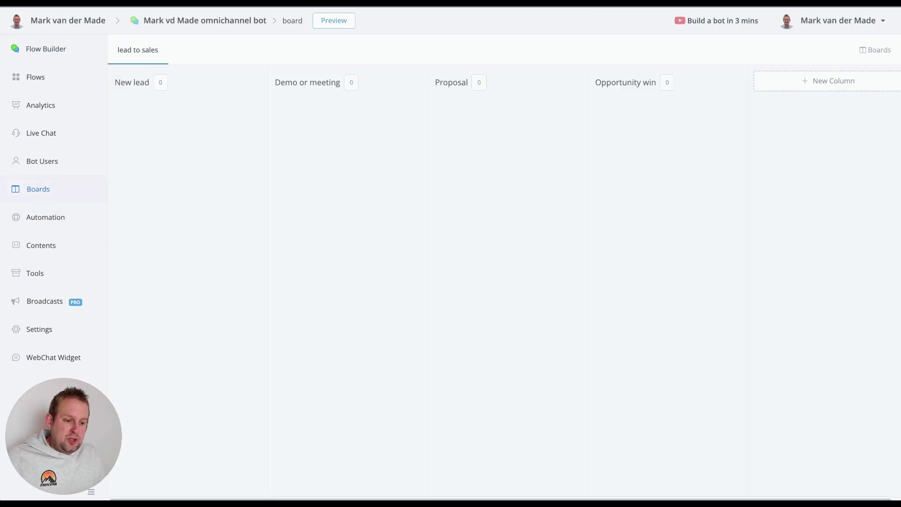
key("F5")
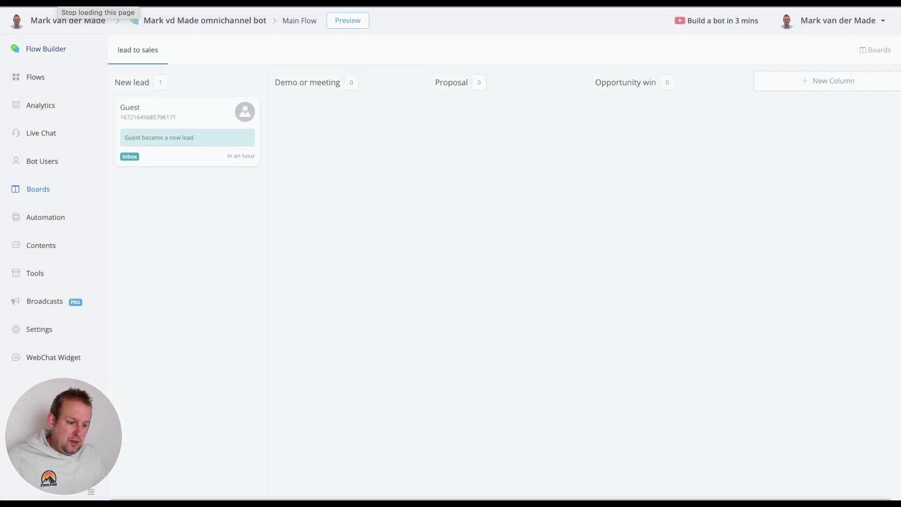
left_click(166, 126)
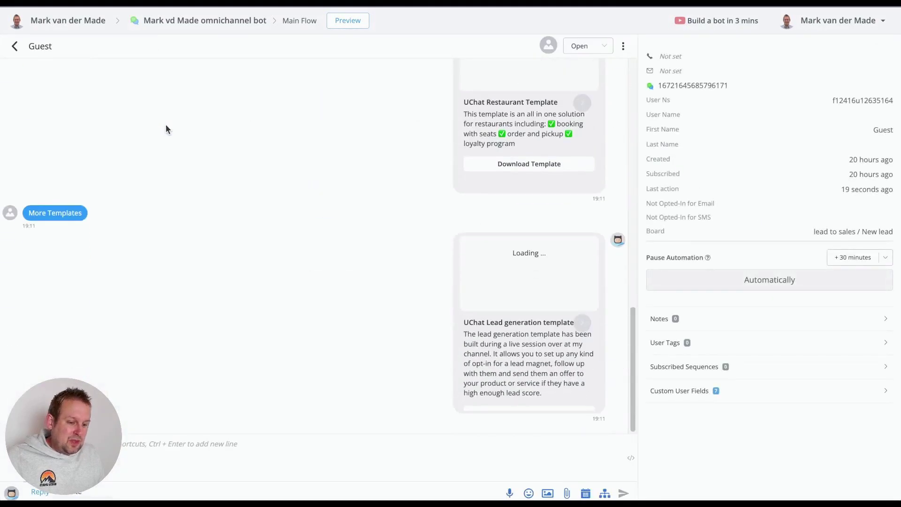
left_click(158, 445)
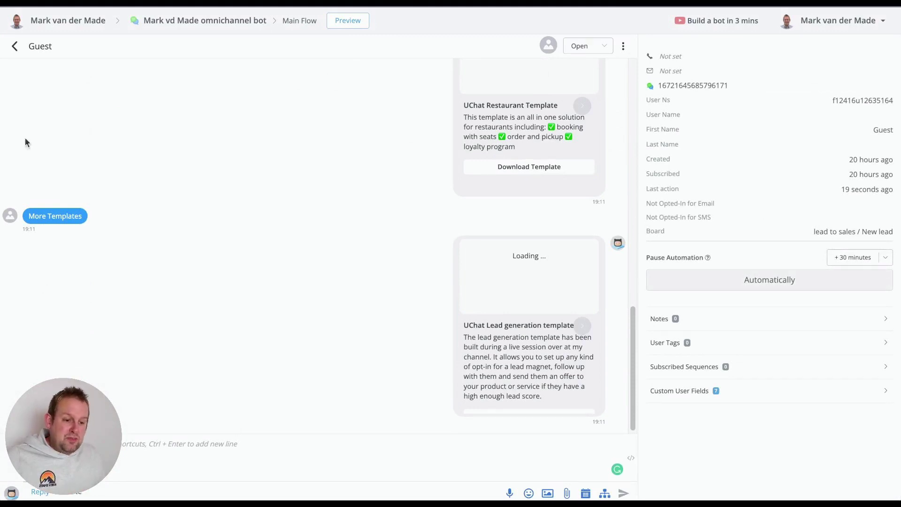
left_click(14, 46)
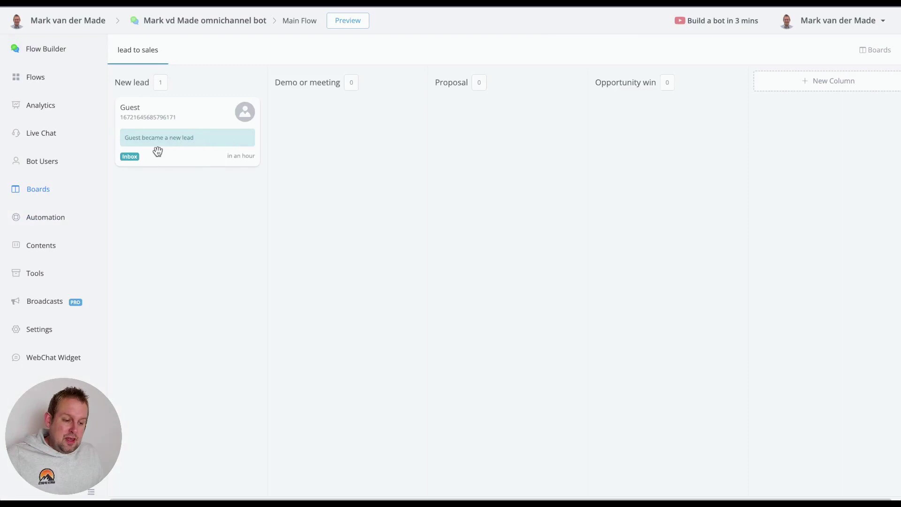
Step: Drag the Guest card into Demo or meeting and open its conversation and details
left_click_drag(158, 140, 182, 152)
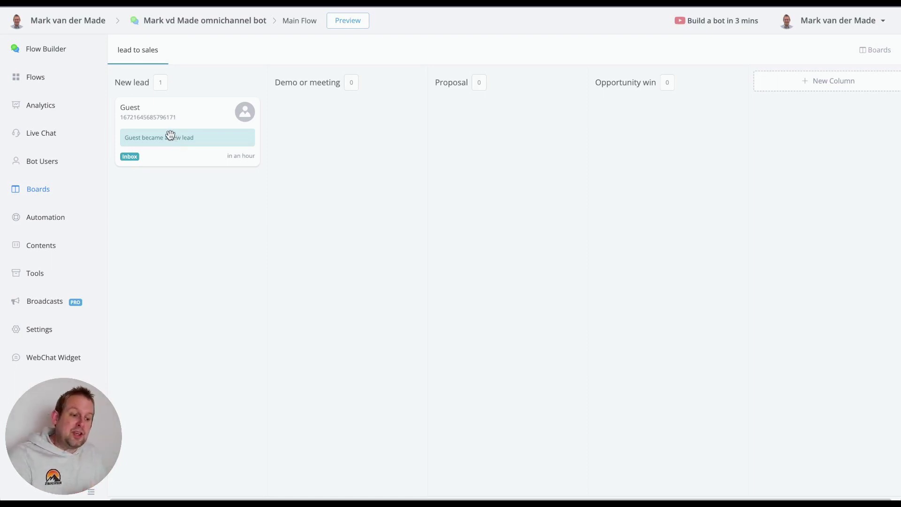
left_click_drag(170, 135, 289, 150)
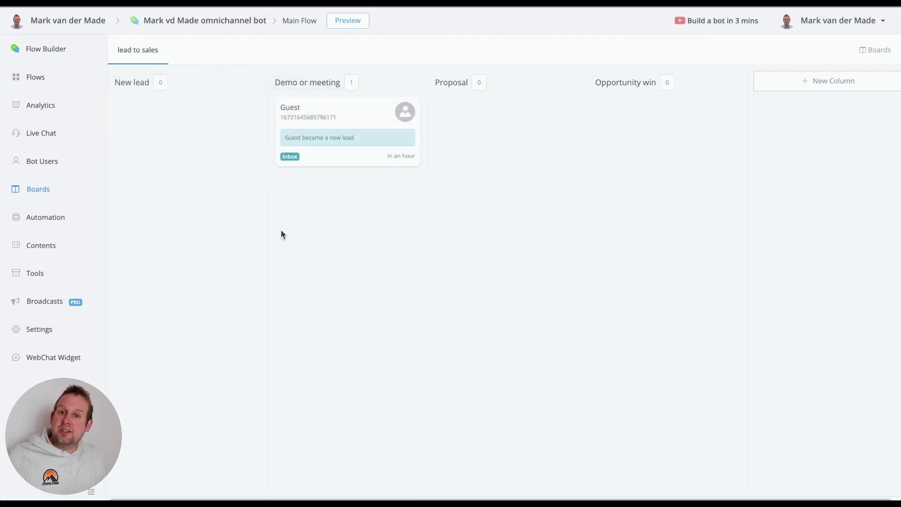
left_click(348, 150)
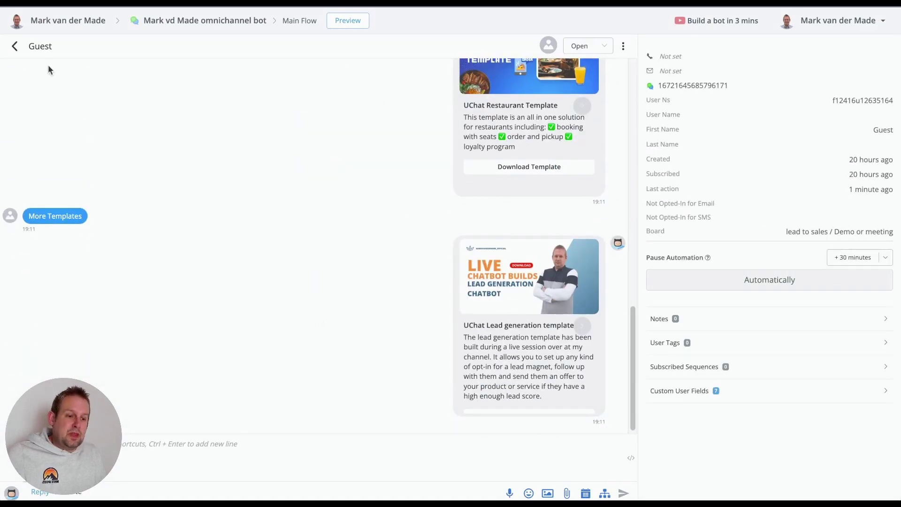
Step: Return from the board and open Guest's conversation in Live Chat
left_click(15, 47)
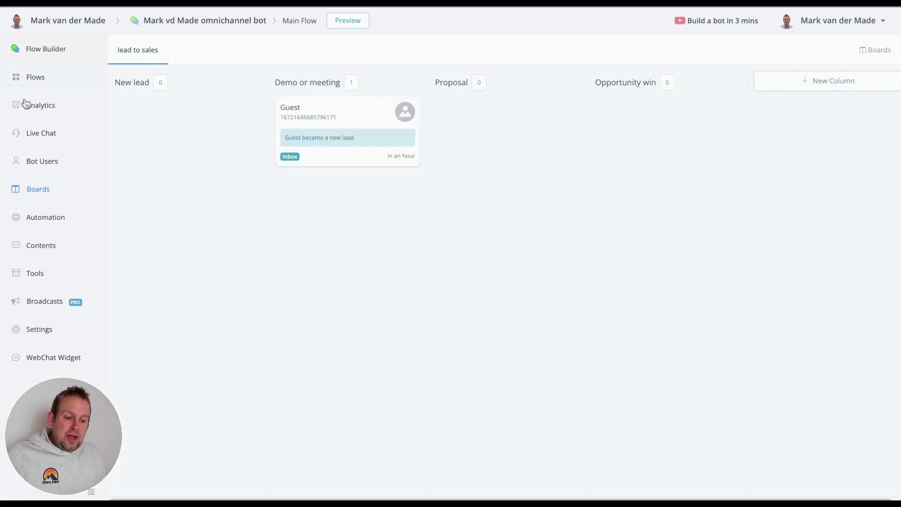
left_click(47, 135)
left_click(227, 91)
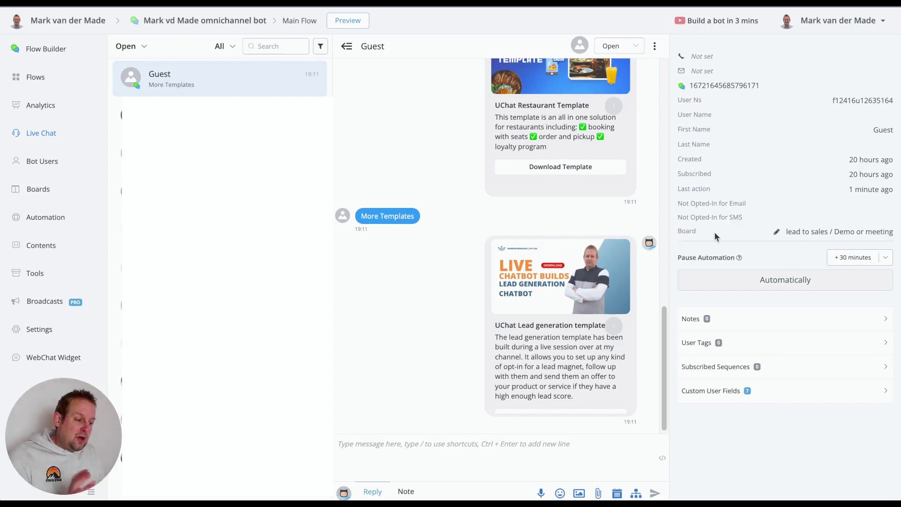
Step: Review Guest's board-move note options and board stages, then close without changes
left_click_drag(742, 235, 684, 230)
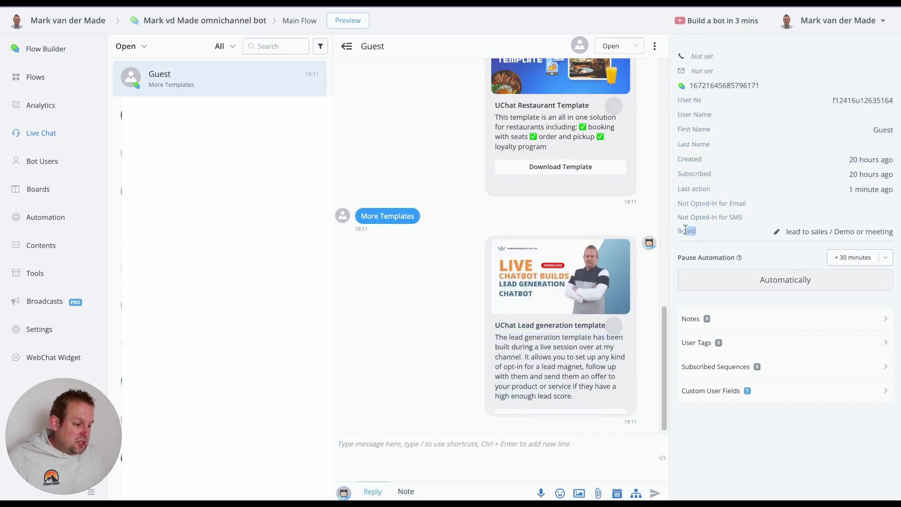
left_click(777, 233)
left_click(362, 130)
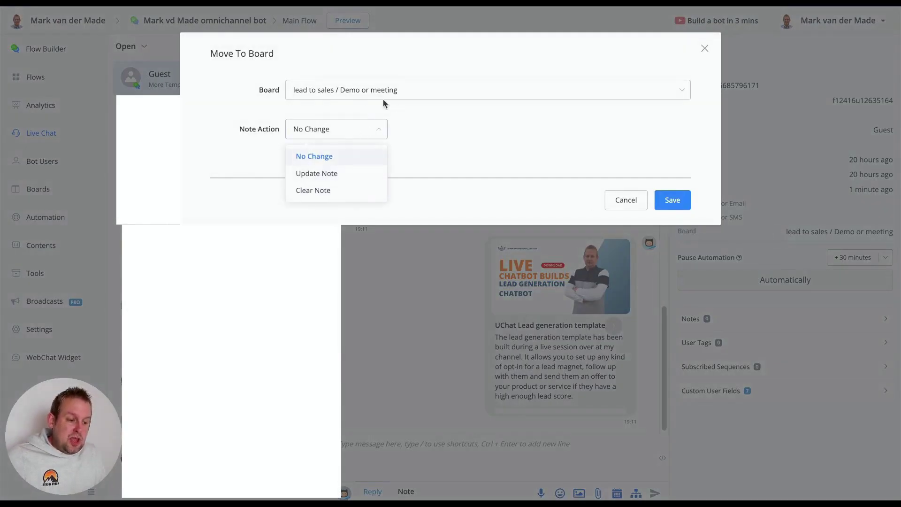
left_click(328, 90)
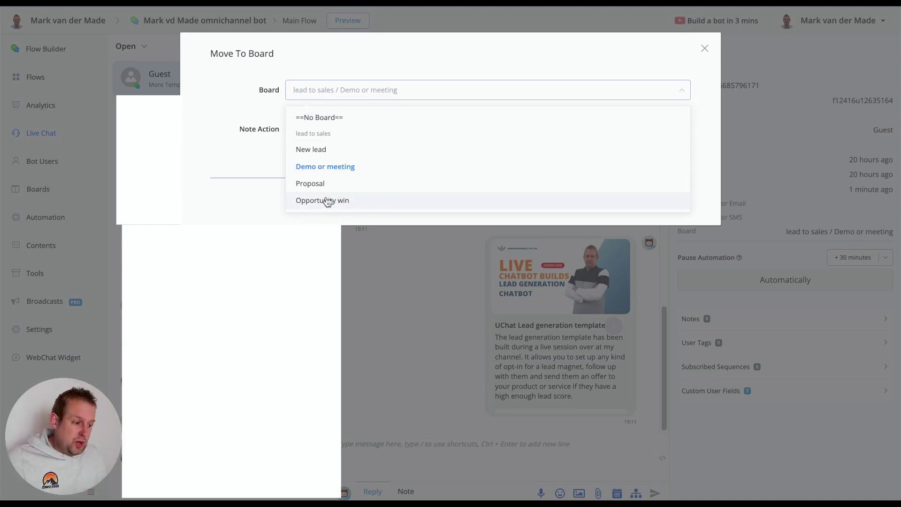
left_click(704, 48)
Step: Open Guest's details from Bot Users, check the board move options, cancel, and close the details
left_click(30, 171)
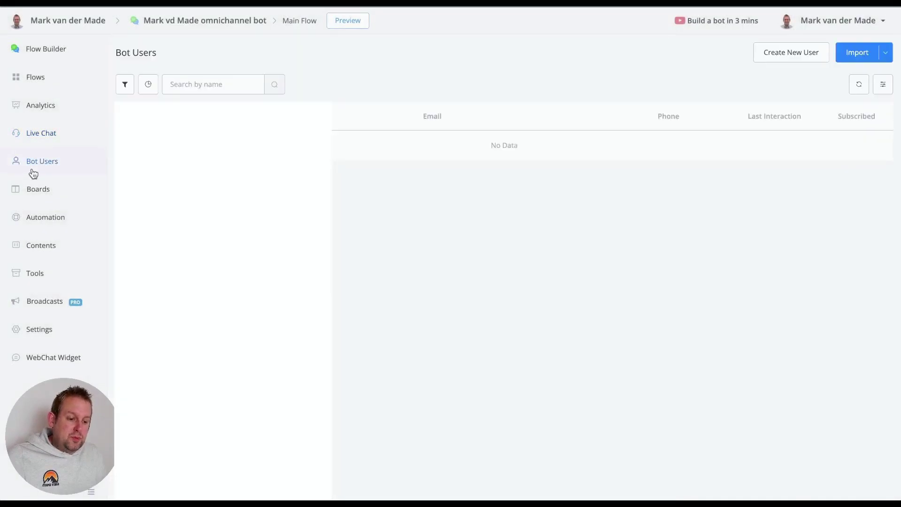
left_click(199, 149)
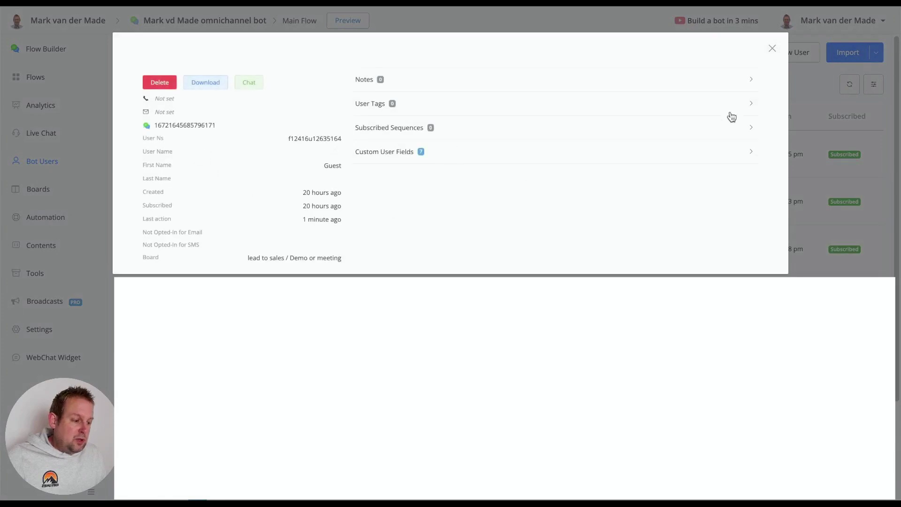
mouse_move(201, 258)
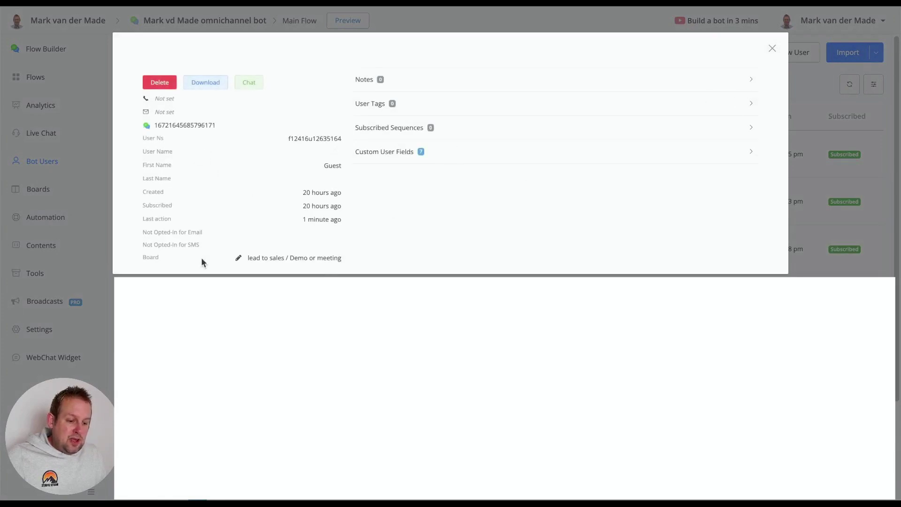
left_click(238, 258)
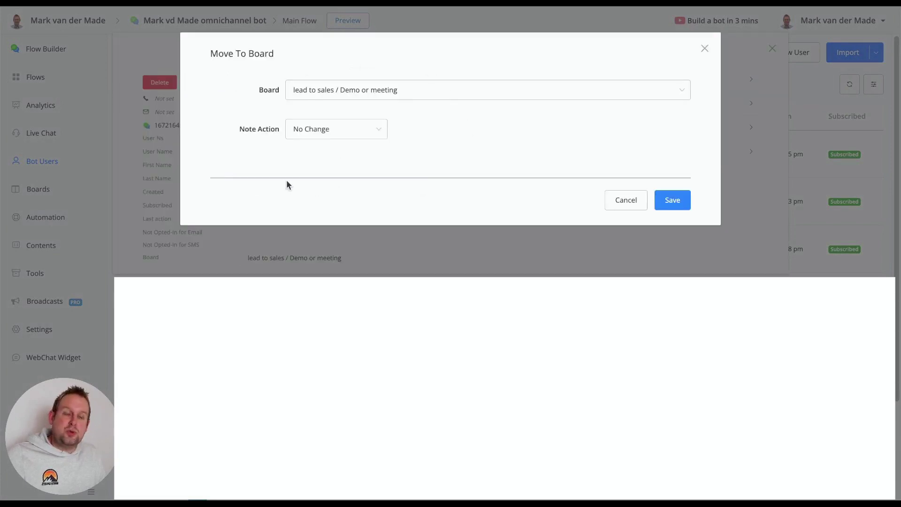
left_click(629, 201)
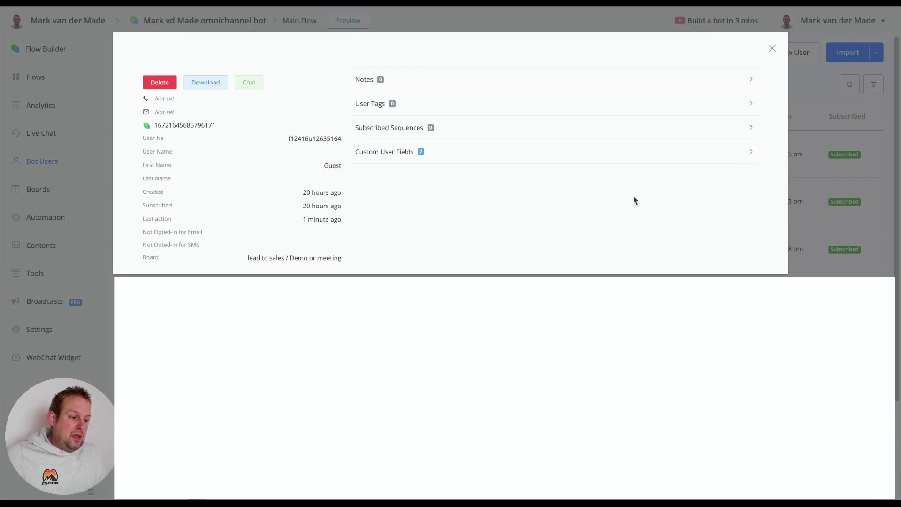
left_click(770, 51)
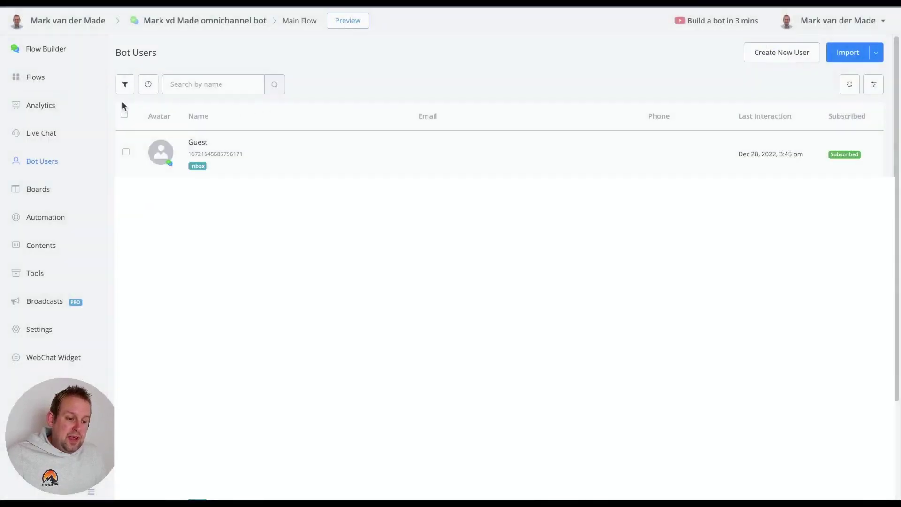
Step: Filter bot users by the [CMA] all access member tag, select all, and show bulk actions
left_click(124, 85)
left_click(161, 116)
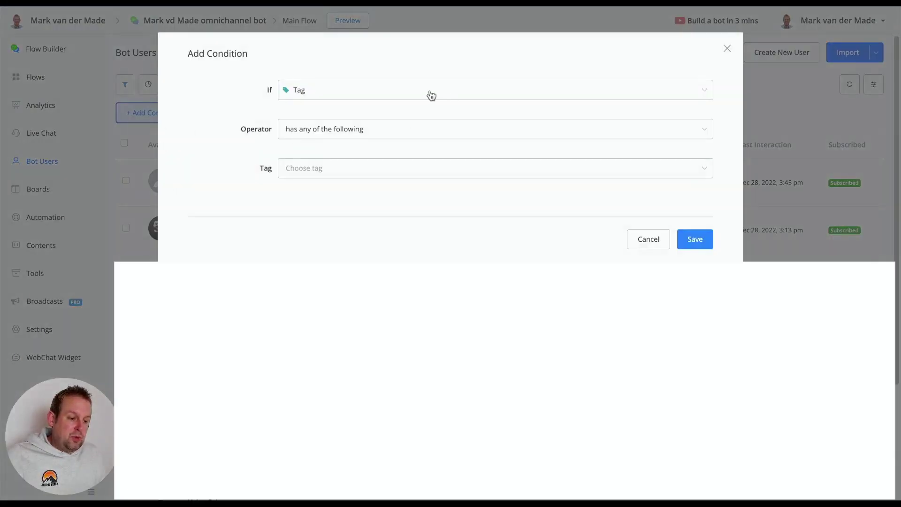
left_click(371, 165)
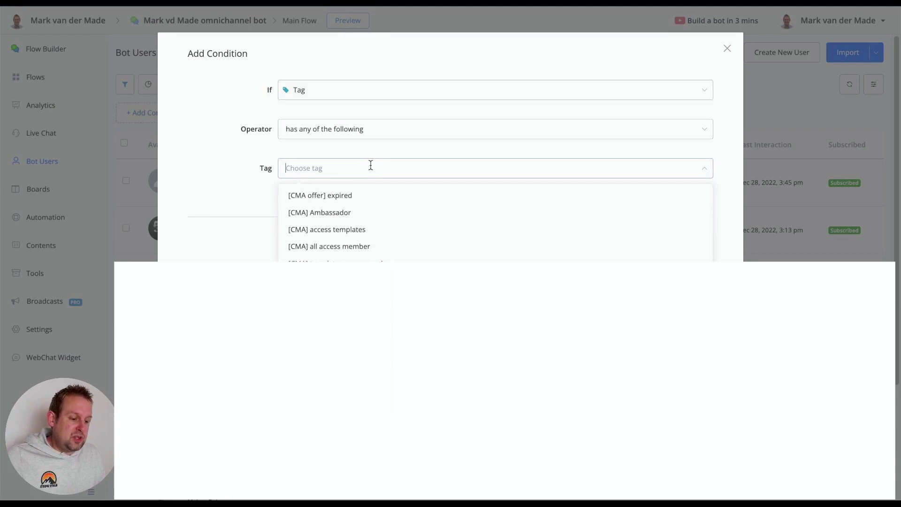
left_click(413, 256)
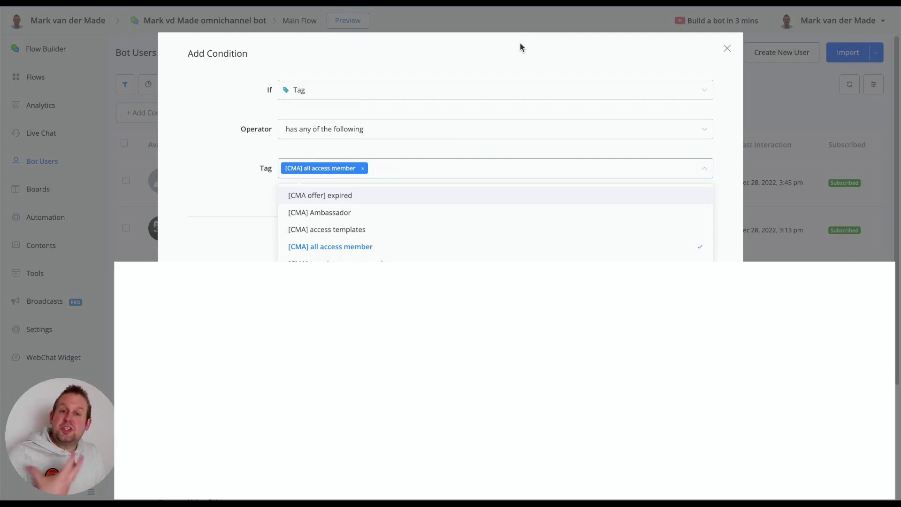
left_click(719, 211)
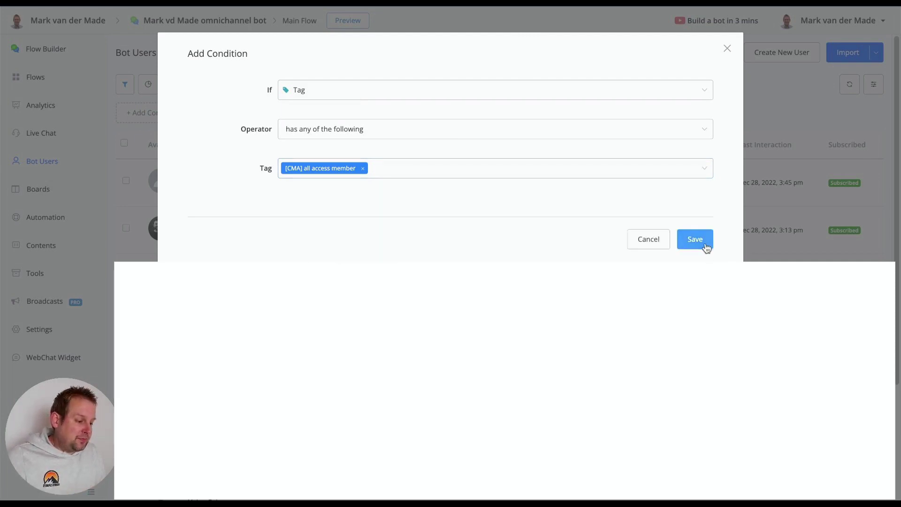
left_click(702, 242)
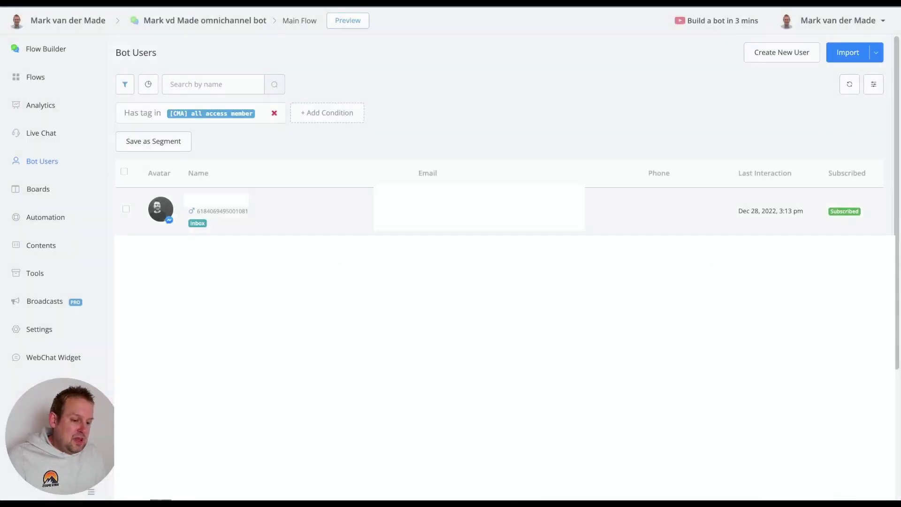
left_click(125, 171)
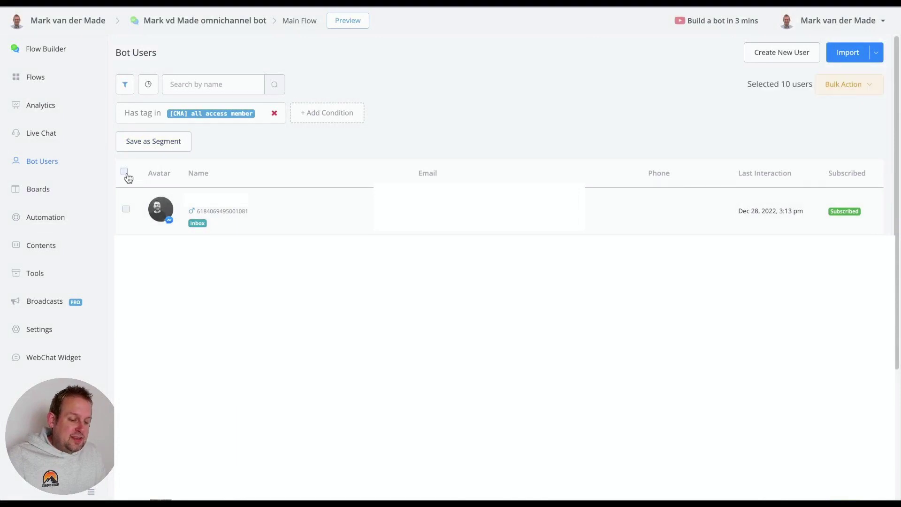
left_click(872, 84)
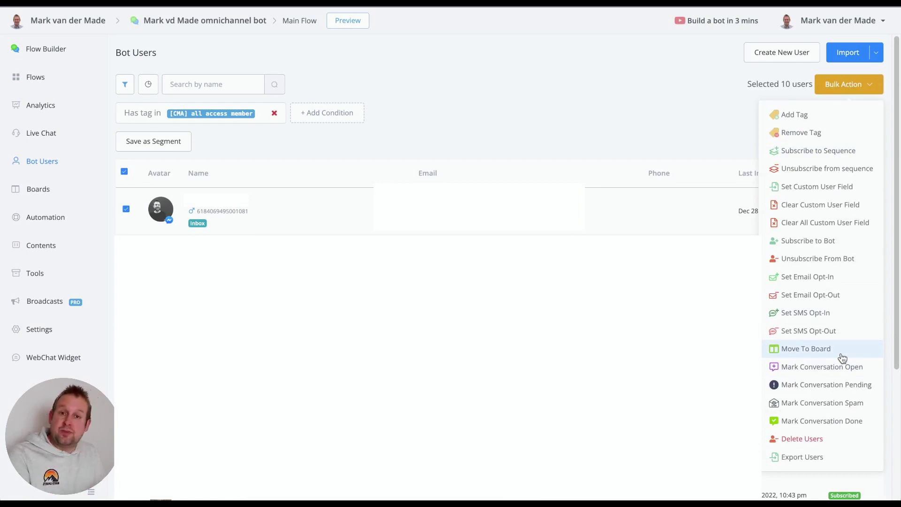
Step: Go to Flows and open the 'board' flow
left_click(54, 77)
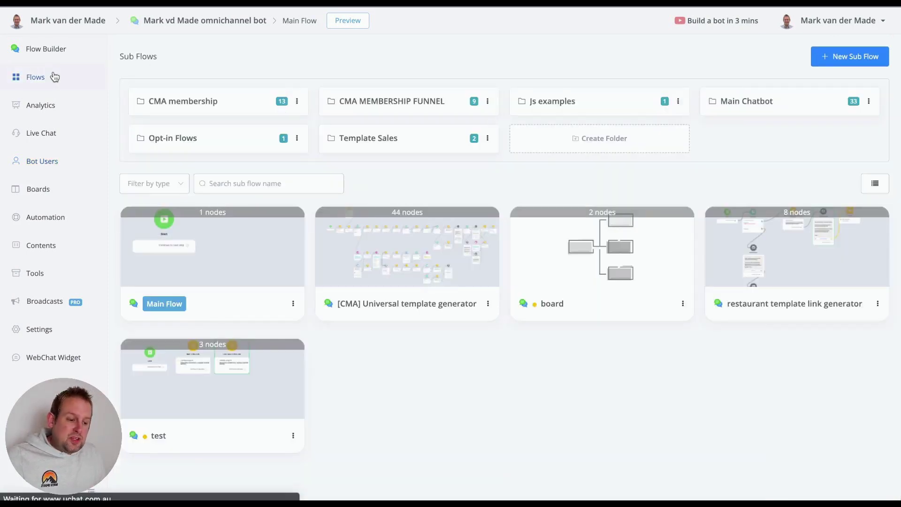
left_click(578, 289)
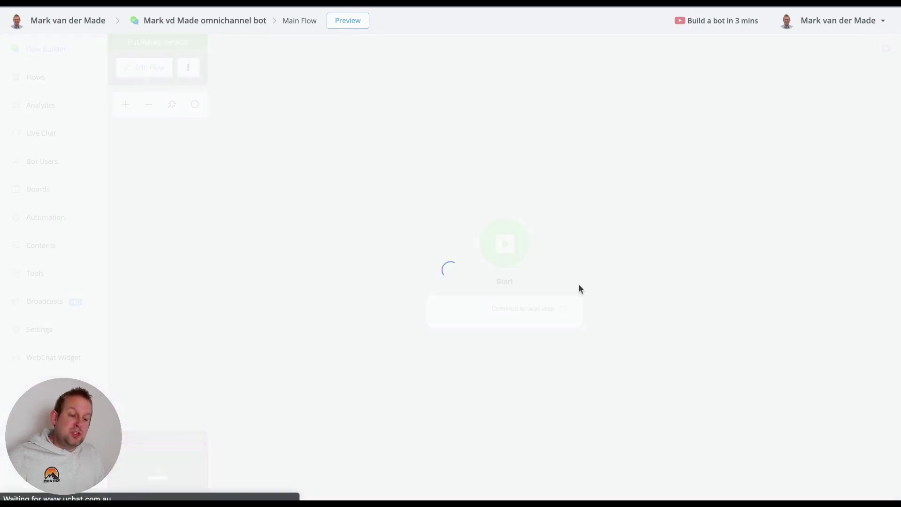